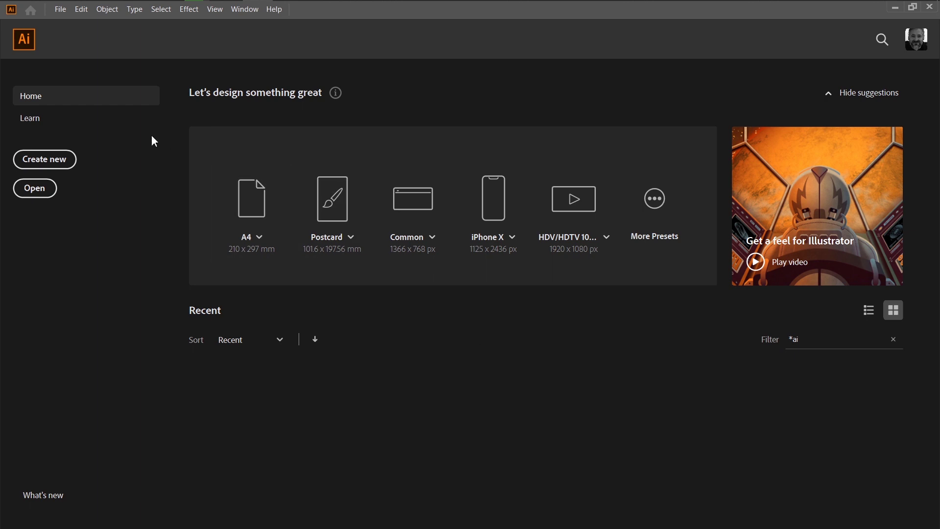
Step: Open FreePick_623.eps from the exercicio14 folder via File > Open
left_click(60, 10)
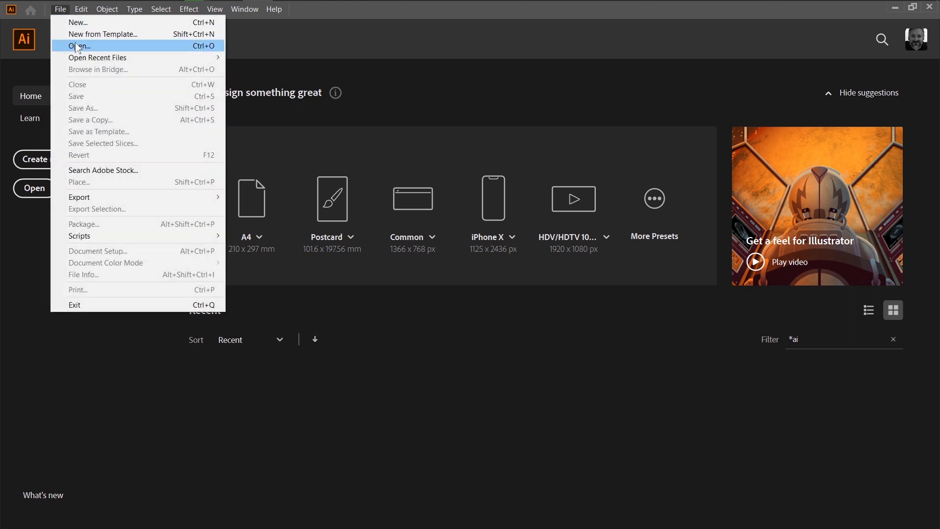
left_click(104, 46)
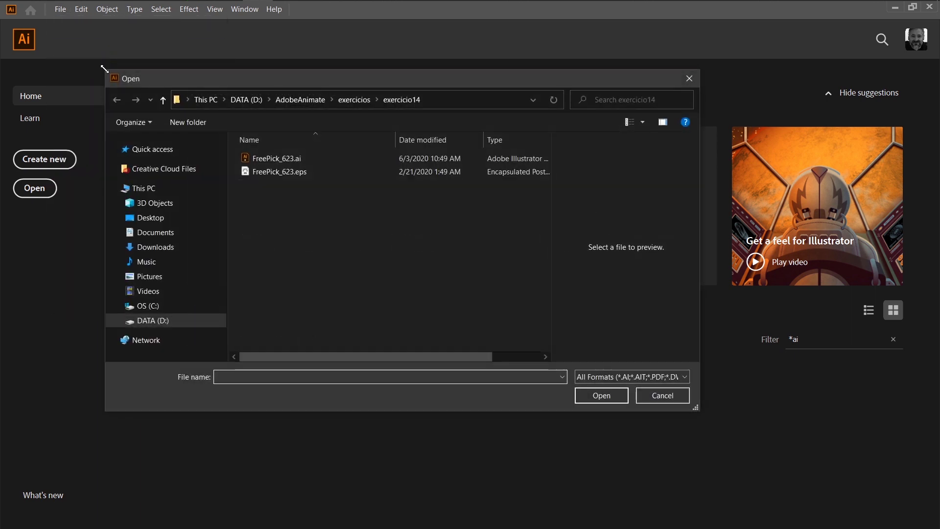
left_click(288, 172)
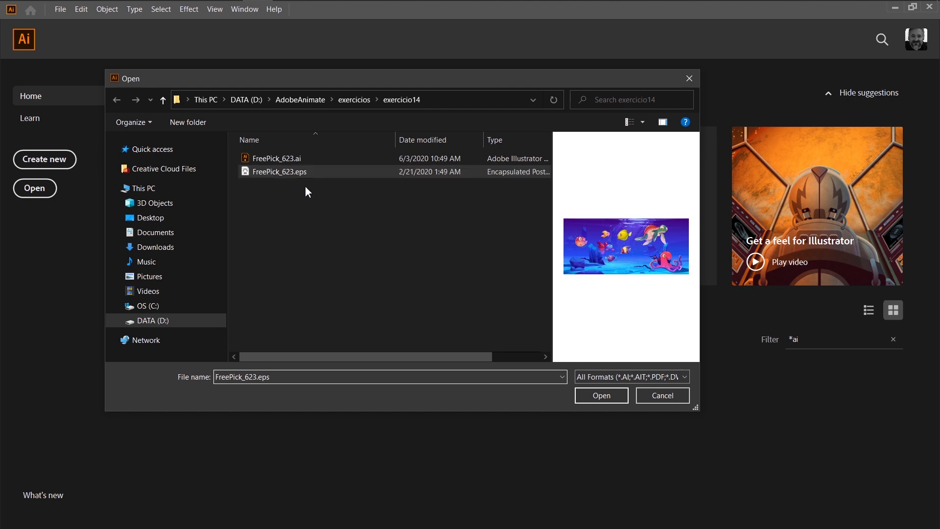
left_click(595, 398)
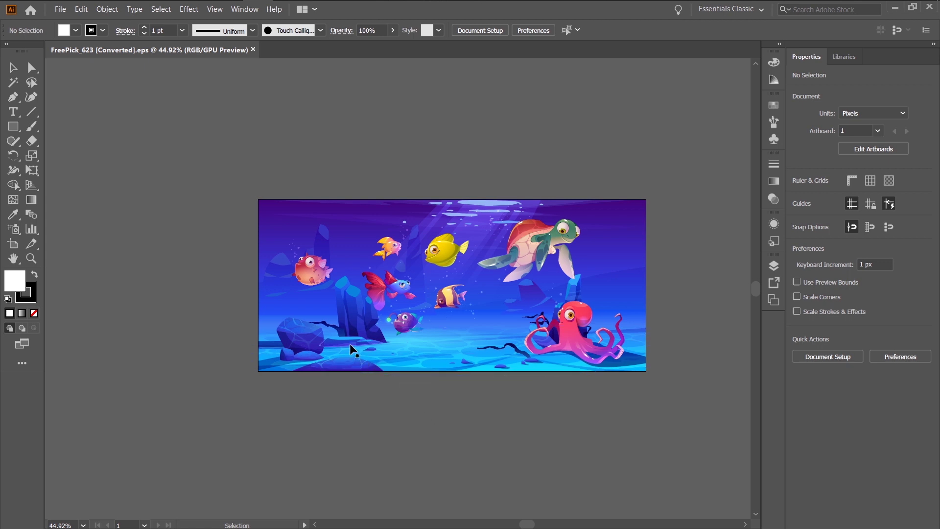
Step: Undo the accidental scene move, then release the scene's clipping mask with Object > Clipping Mask > Release
left_click_drag(352, 349, 309, 279)
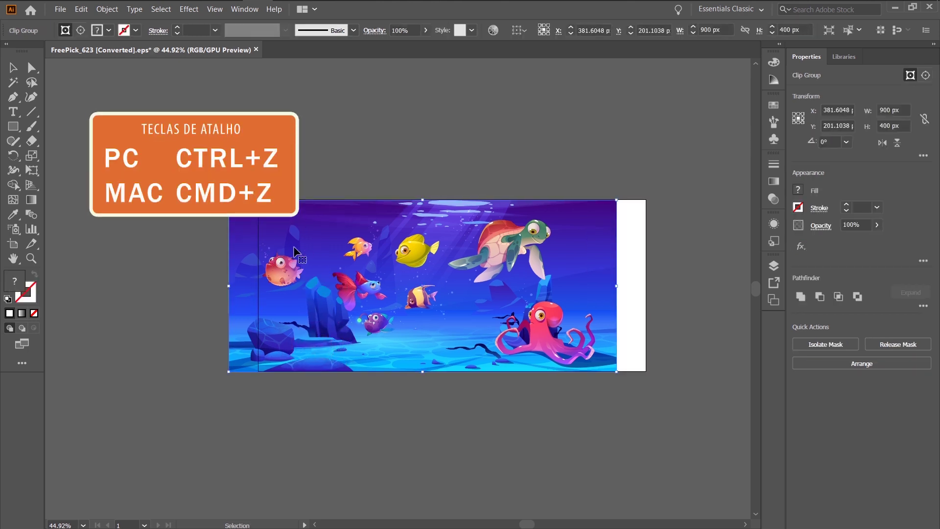
key("ctrl+z")
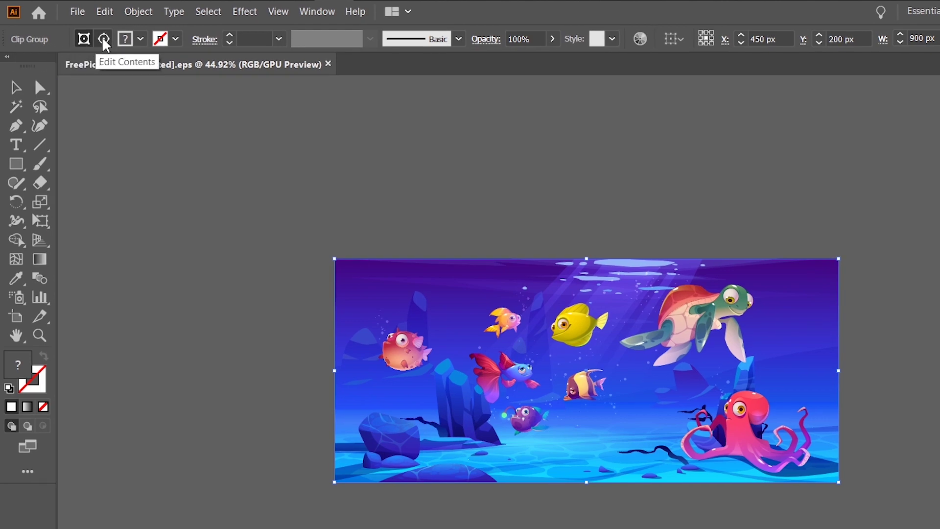
left_click(137, 13)
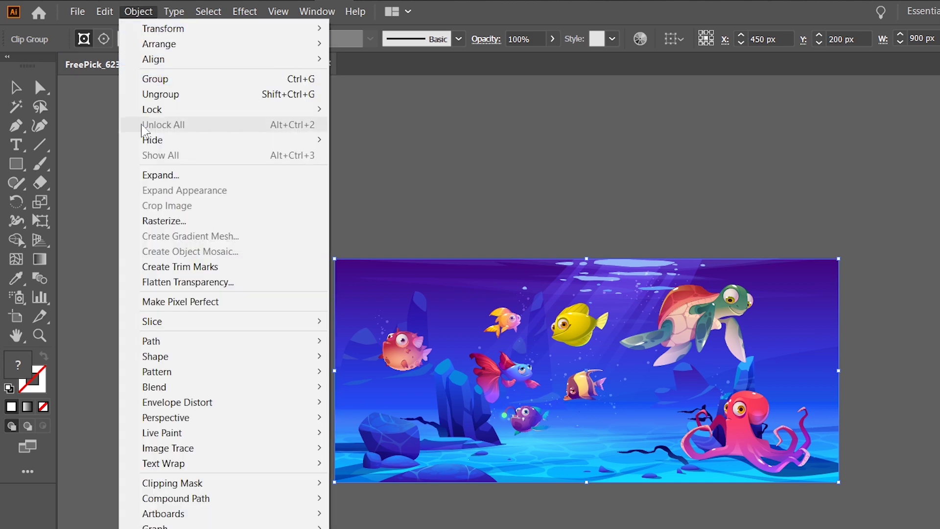
mouse_move(172, 483)
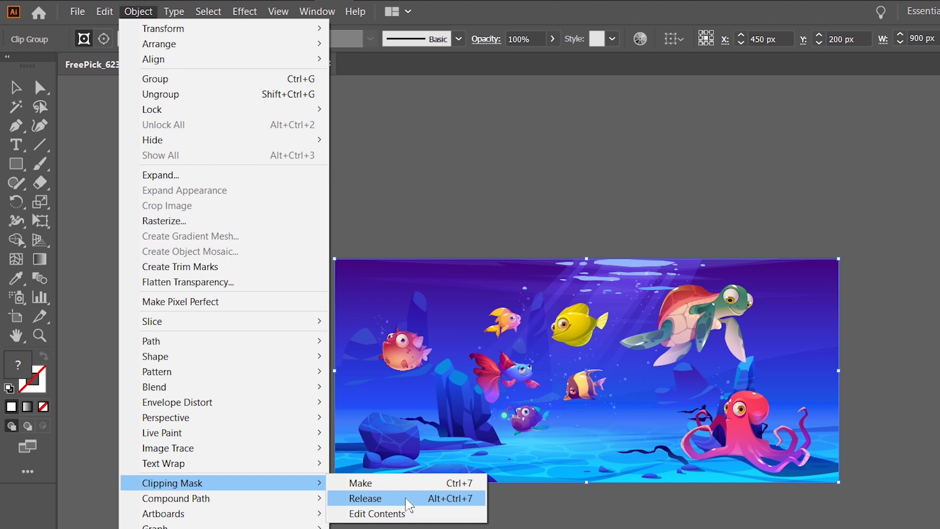
left_click(409, 504)
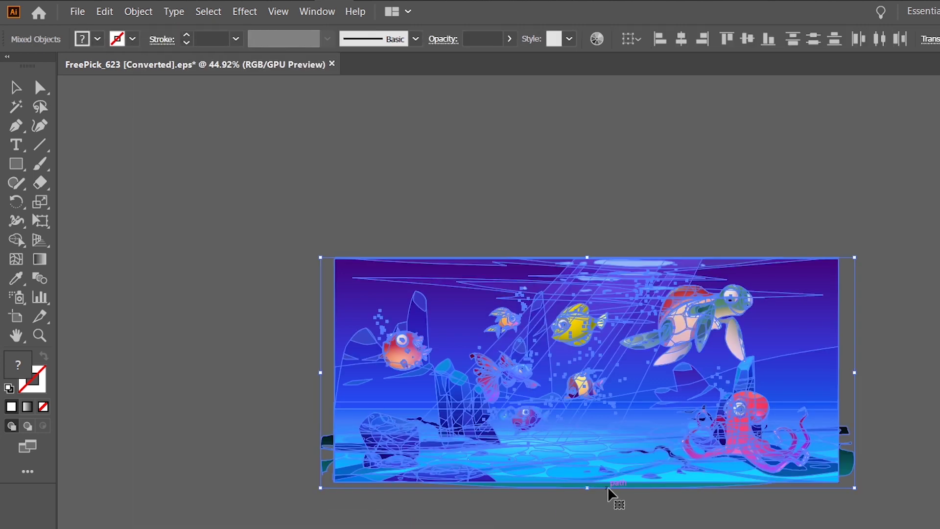
scroll(647, 472, "up", 1)
scroll(647, 474, "up", 1)
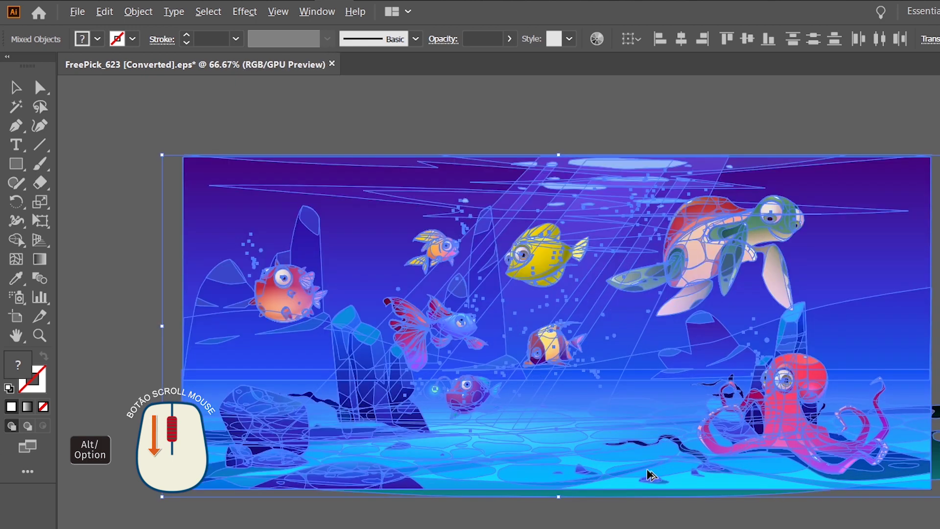
left_click(100, 240)
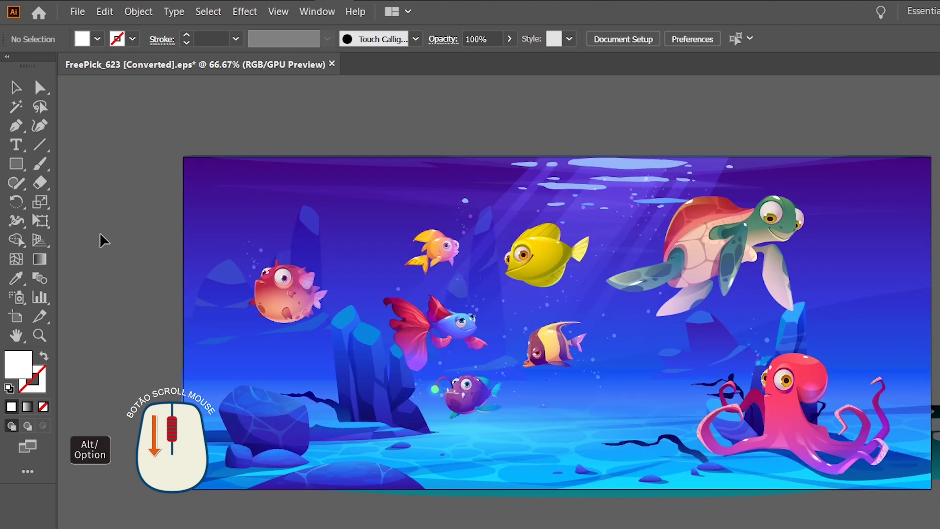
left_click(101, 240)
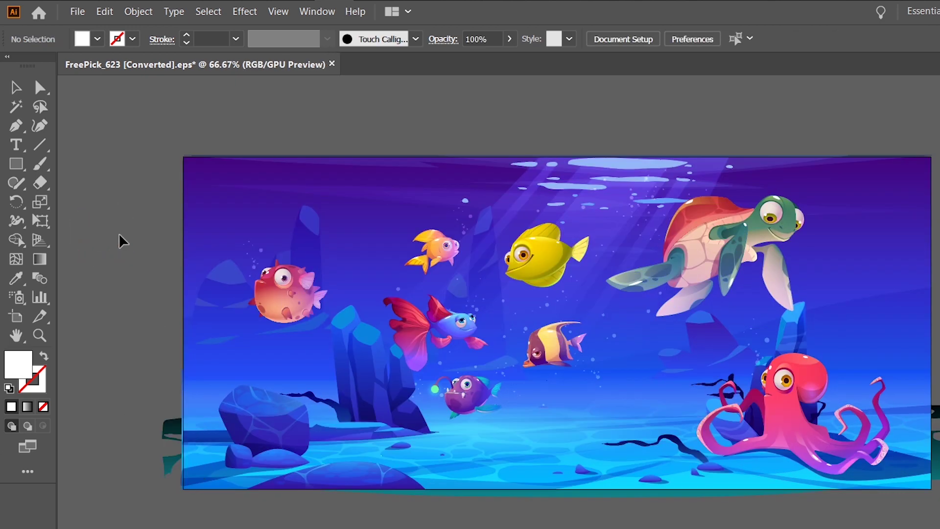
left_click(184, 238)
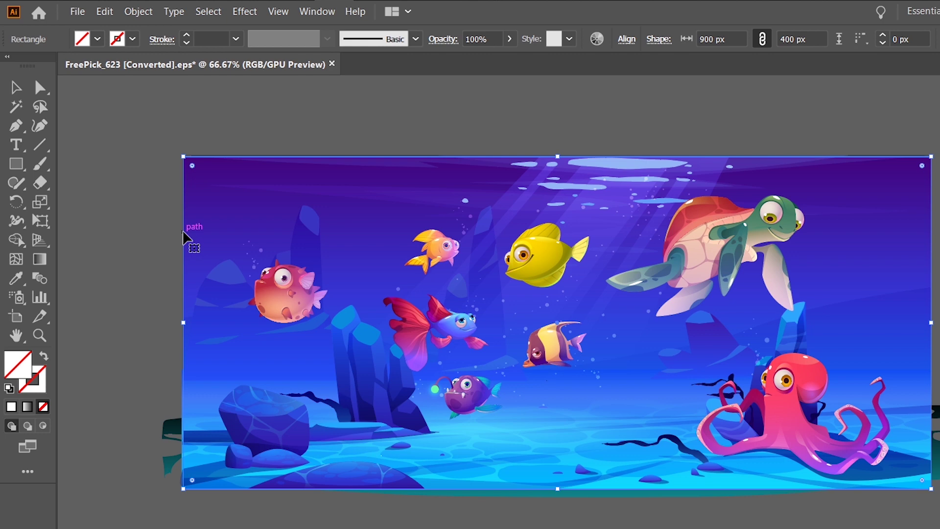
Step: Delete the 900 × 400 px mask rectangle, then check the pufferfish and yellow fish groups
key("BackSpace")
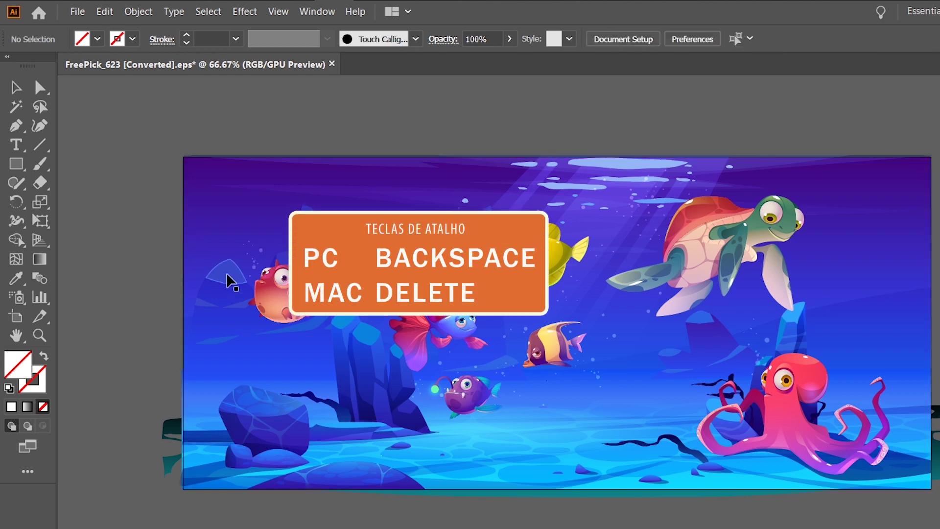
left_click(293, 314)
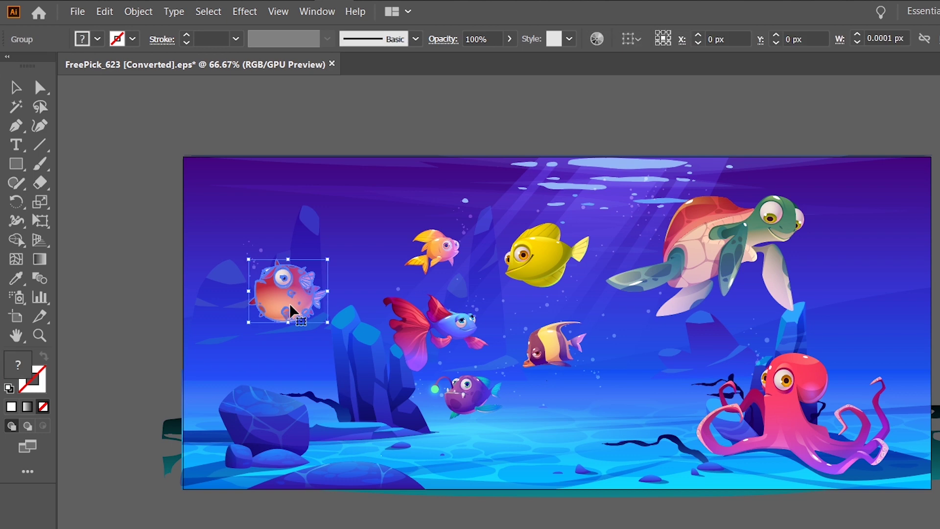
left_click(522, 270)
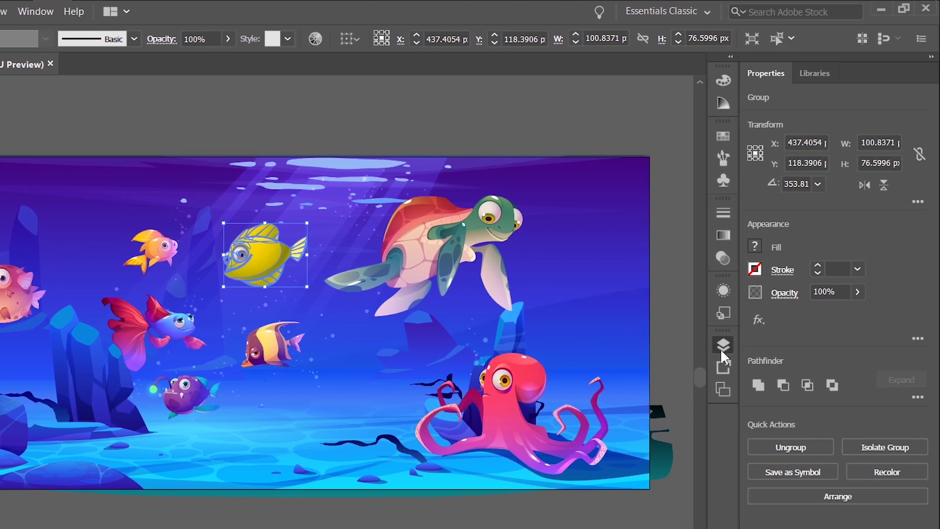
Step: Select all the artwork and apply Release to Layers (Sequence) in the ocean layer
left_click(722, 346)
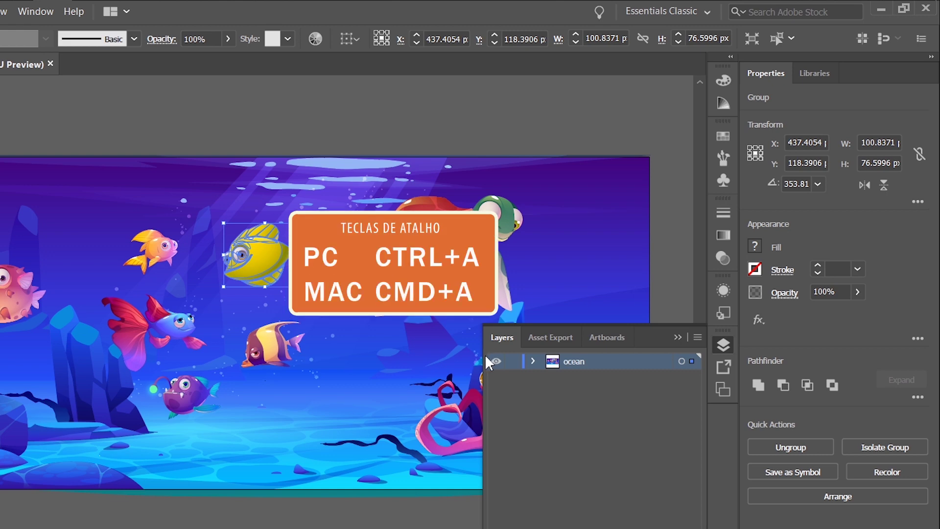
key("ctrl+a")
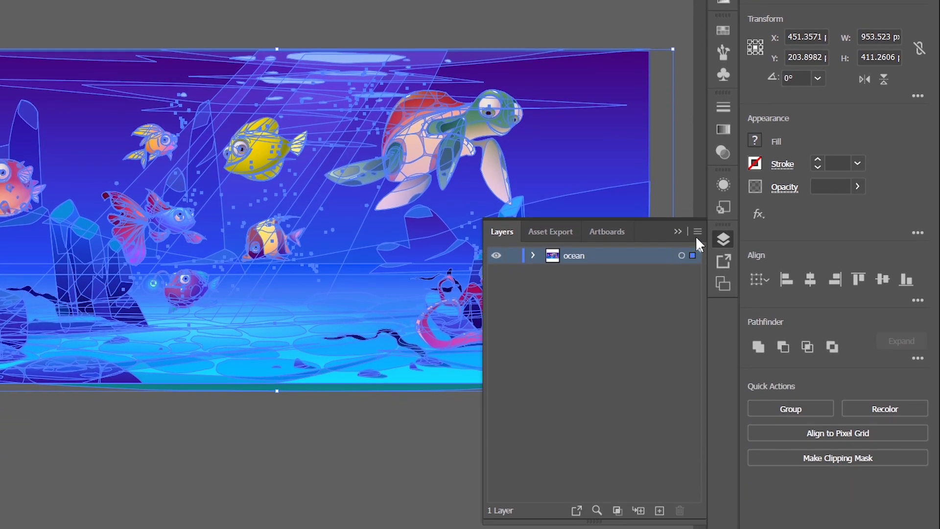
left_click(698, 232)
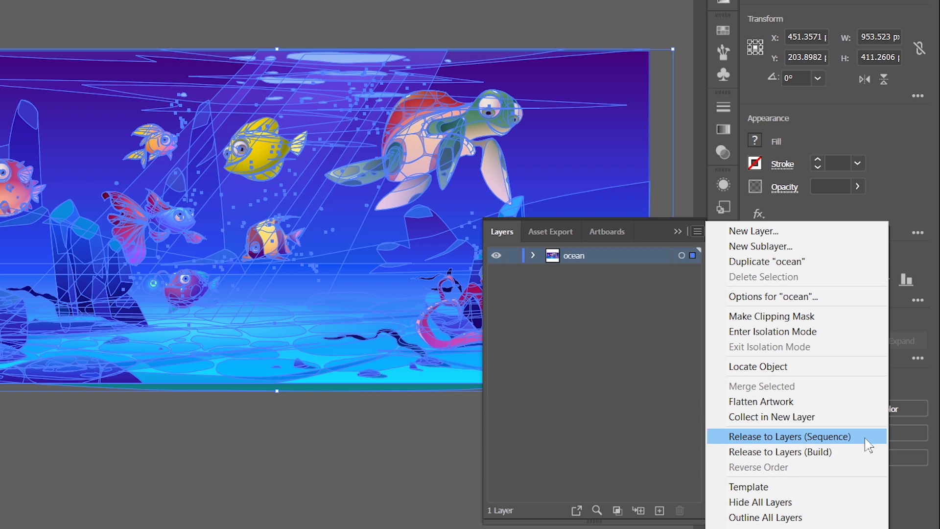
left_click(867, 440)
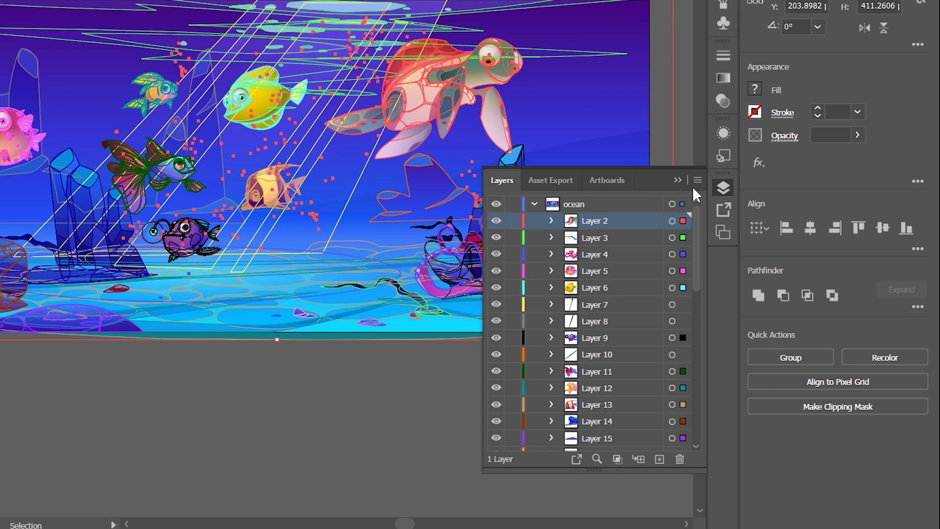
Step: Set the Layers panel options to Large row size
left_click(696, 181)
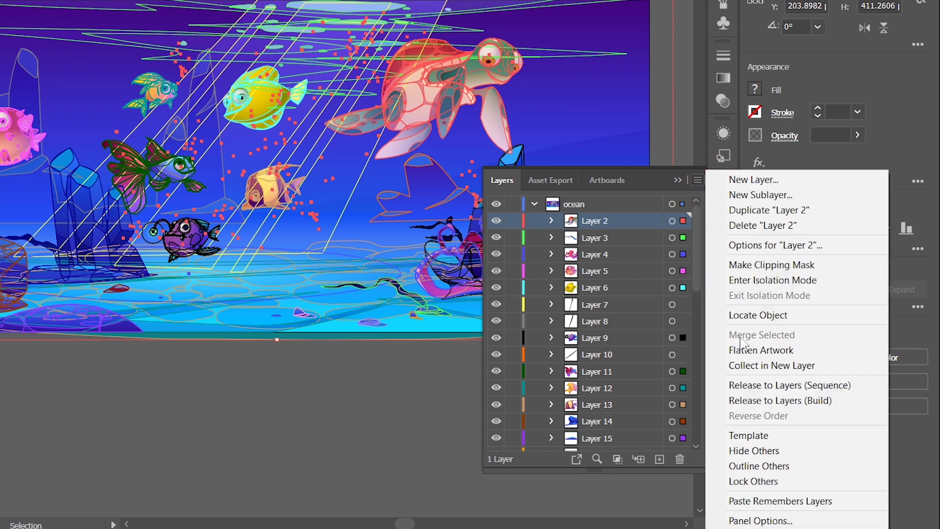
left_click(764, 521)
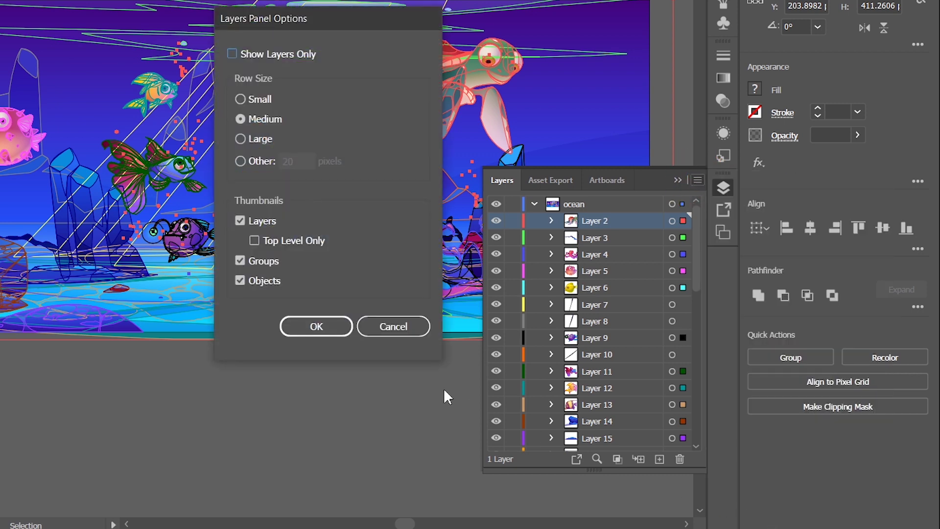
left_click(240, 139)
left_click(316, 327)
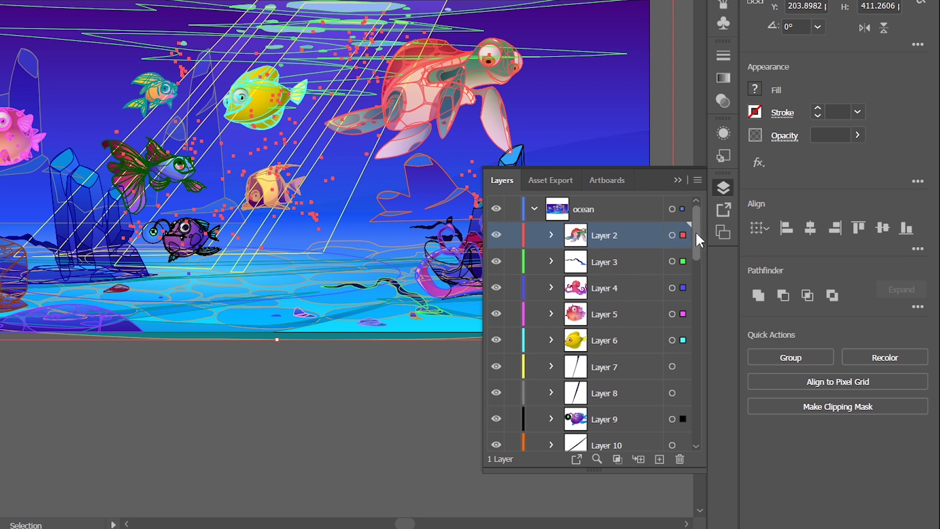
Step: Move Layer 2 through Layer 42 out of the ocean layer to the top level
left_click_drag(697, 234, 697, 422)
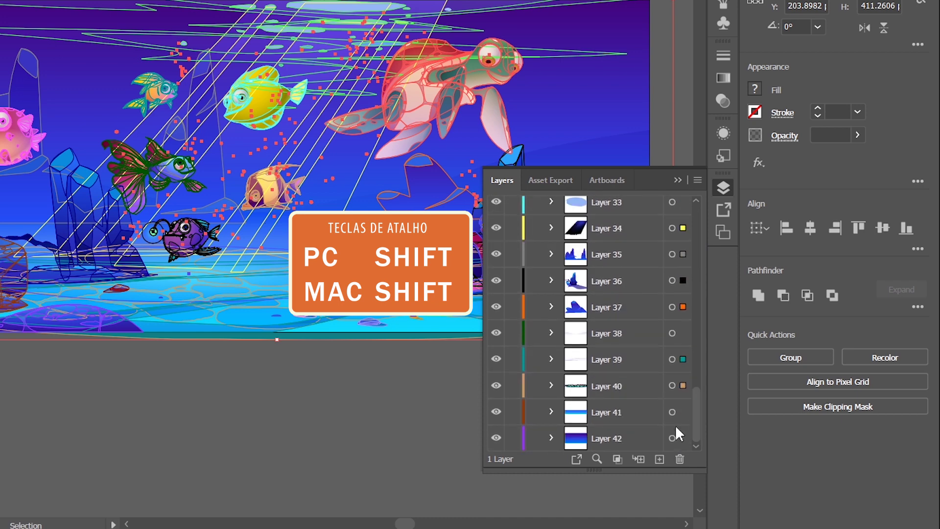
left_click(624, 439, "shift")
left_click_drag(696, 414, 696, 239)
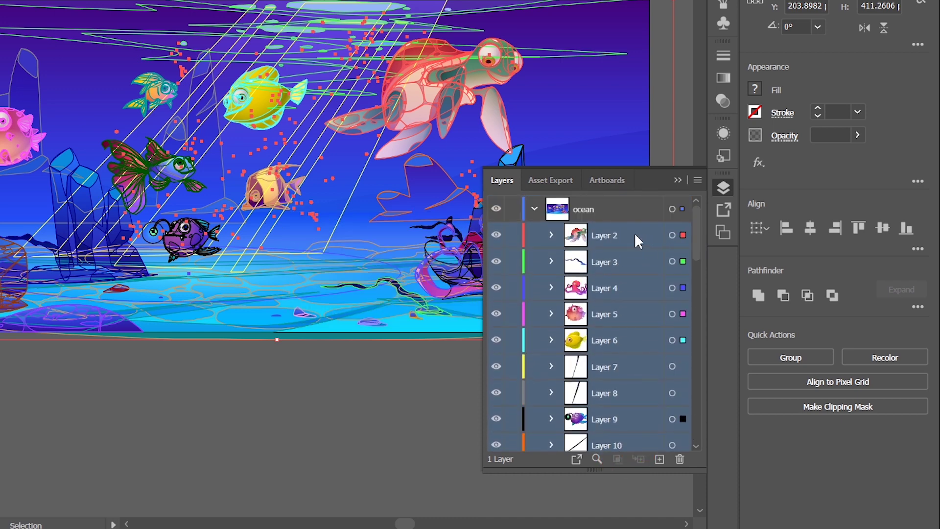
left_click_drag(635, 233, 634, 199)
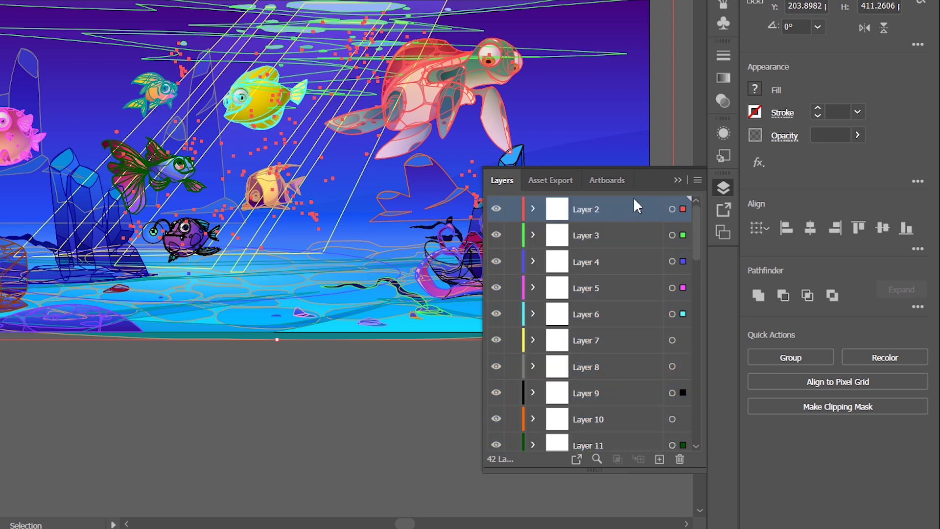
Step: Deselect everything, then zoom out and pan so the whole scene is centred
left_click(421, 416)
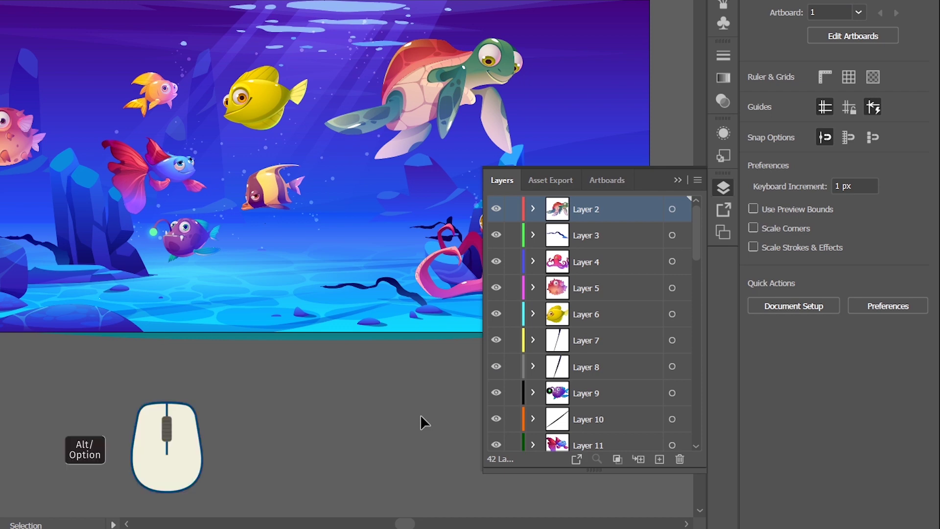
scroll(275, 226, "down", 1)
scroll(273, 223, "down", 1)
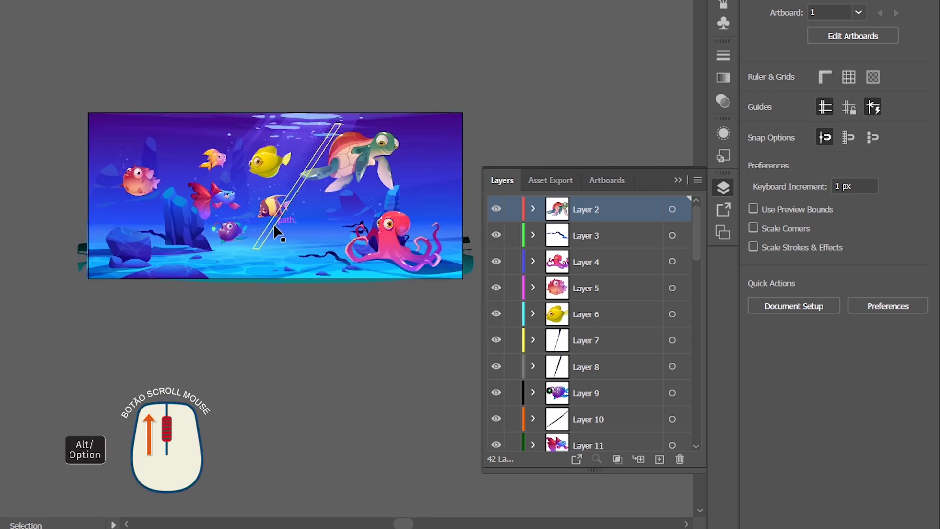
key("space")
left_click_drag(273, 224, 209, 271)
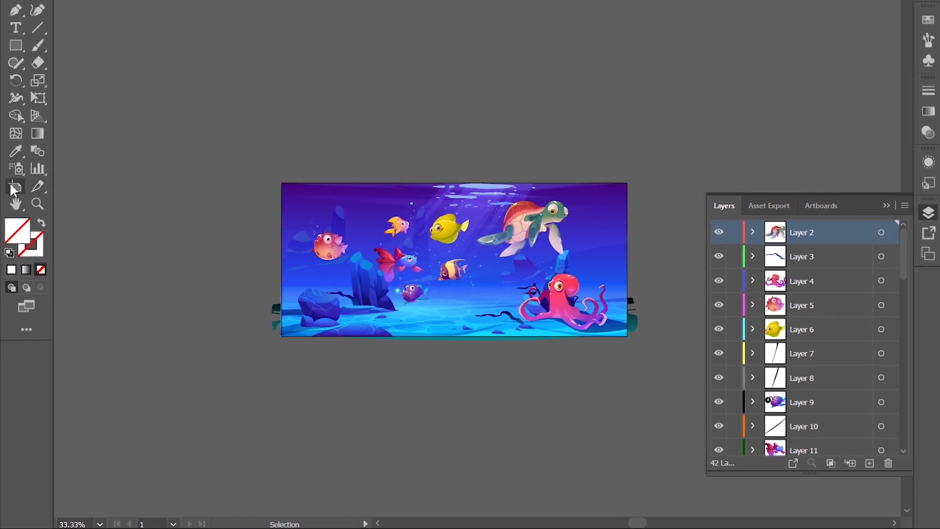
Step: Resize the artboard to 1920+600 by 1080+600, giving 2520 × 1680 px
left_click(14, 187)
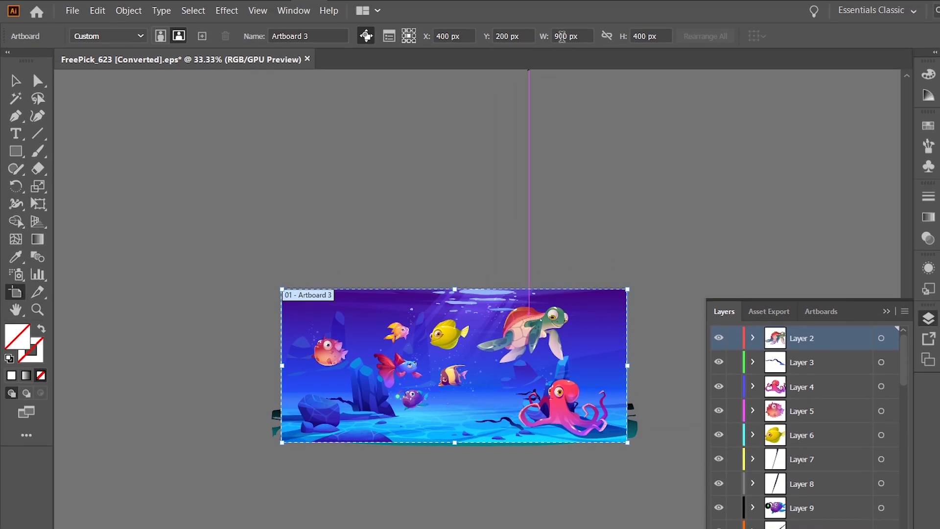
left_click(562, 35)
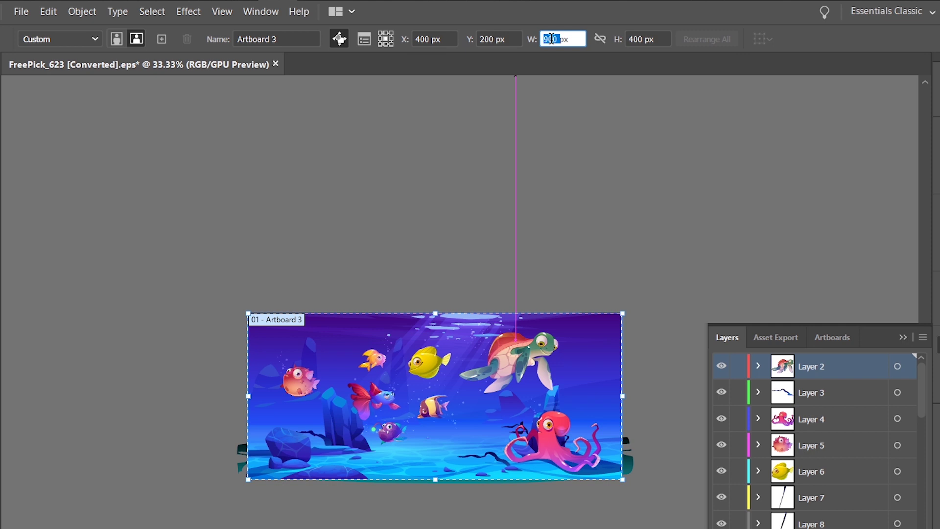
type("1920")
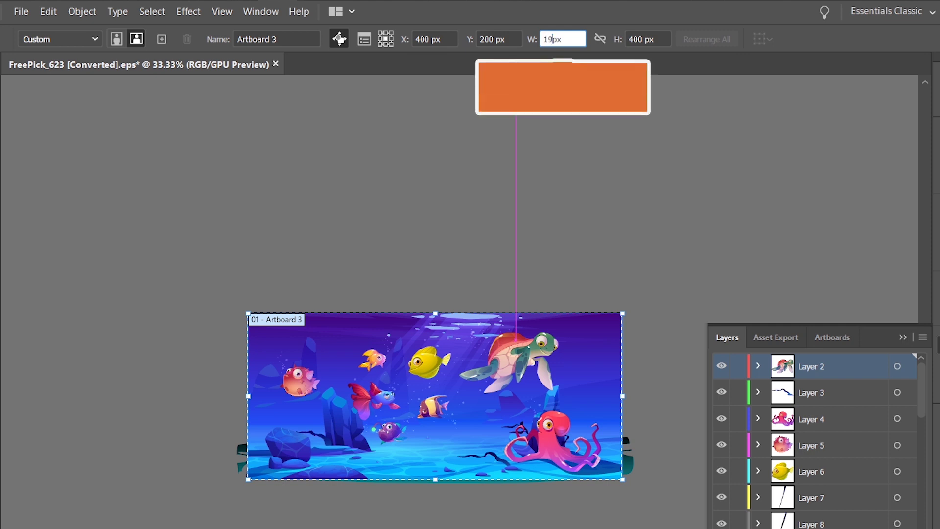
type("+")
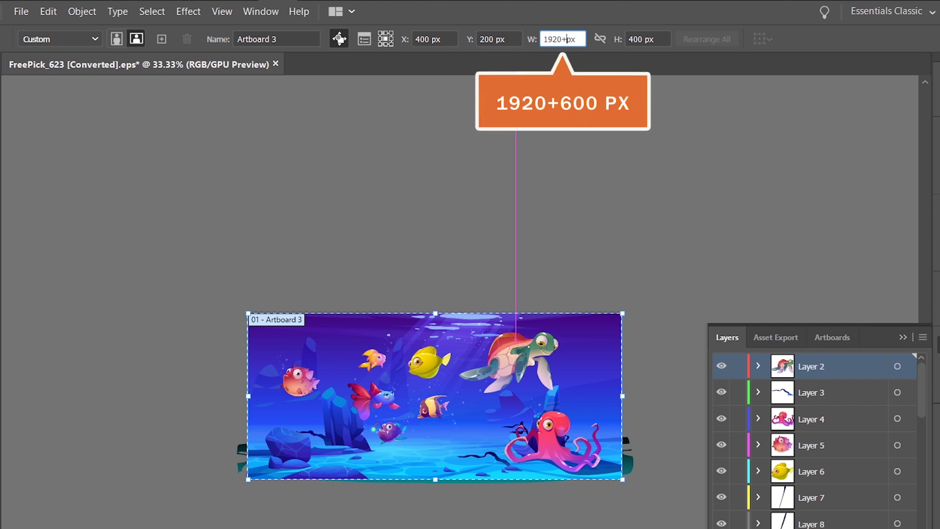
type("600")
key("Tab")
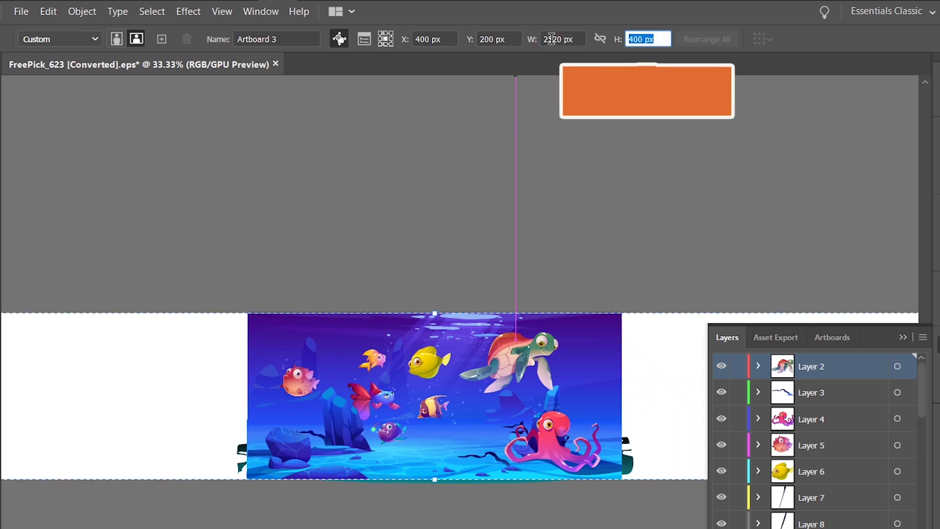
type("108")
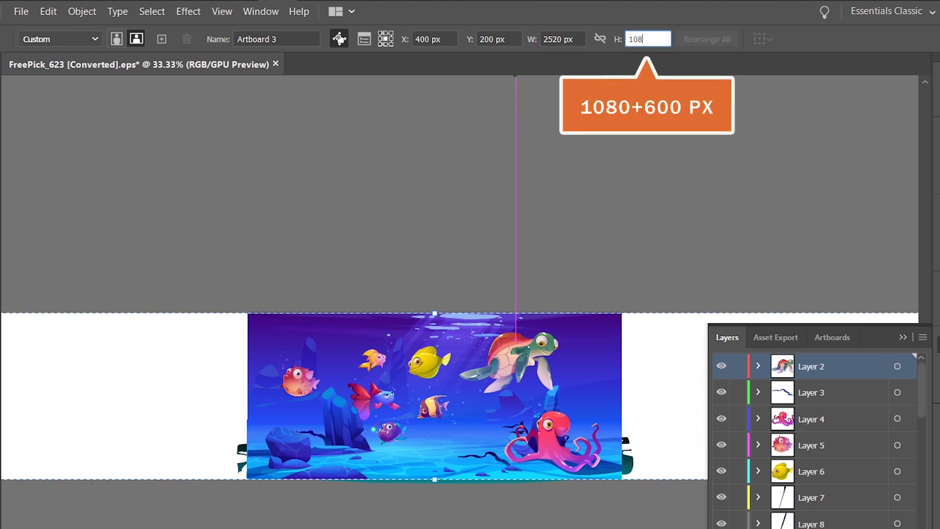
type("0+600")
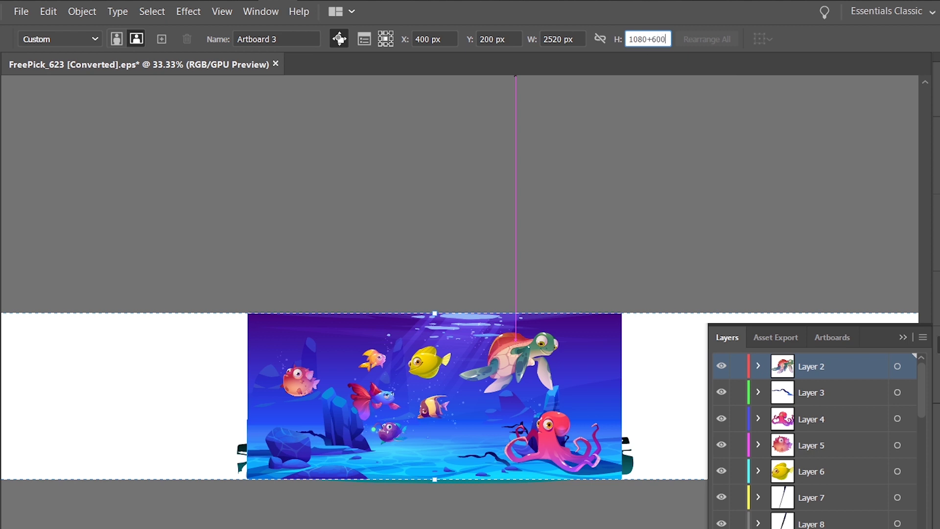
key("Tab")
left_click(541, 59)
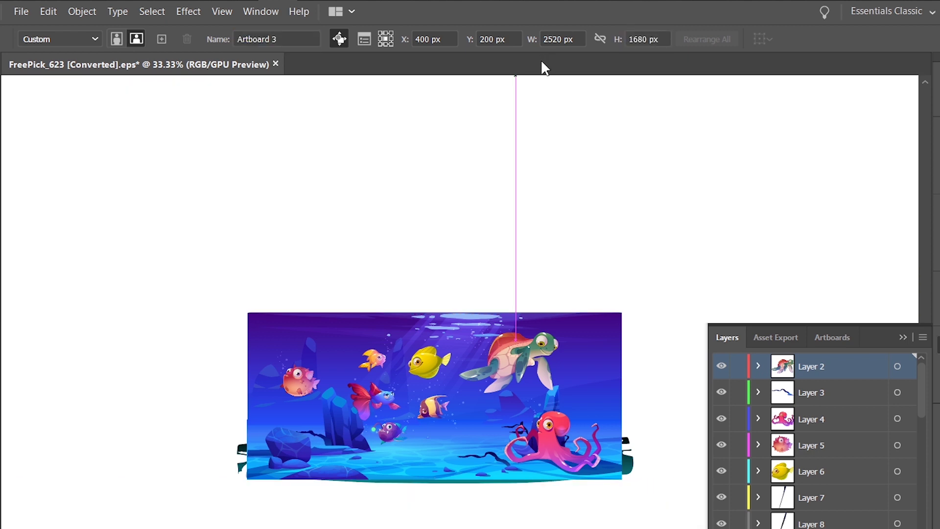
key("ctrl+minus")
key("ctrl+minus")
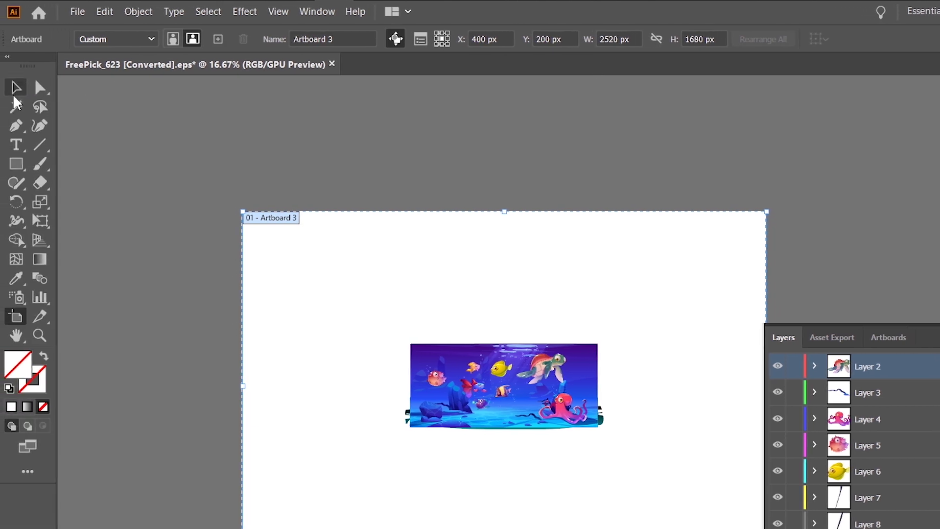
Step: Scale all the underwater artwork proportionally to about 2673 × 1153 px across the artboard
left_click(15, 94)
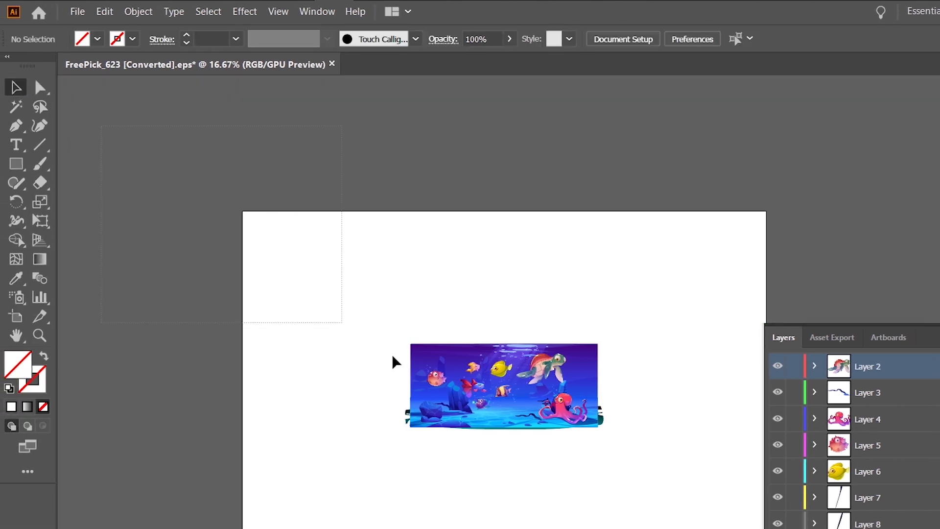
left_click_drag(392, 361, 676, 524)
left_click_drag(599, 426, 562, 421)
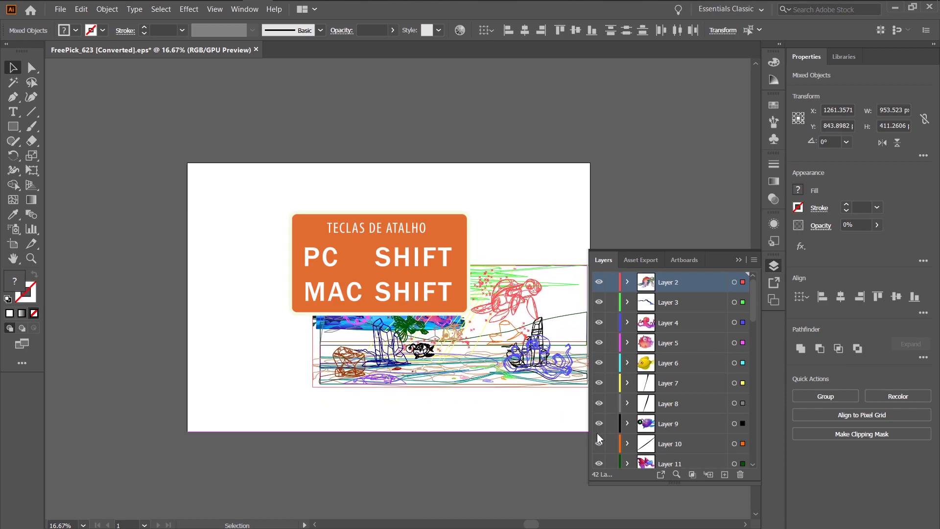
left_click_drag(562, 420, 600, 389)
left_click_drag(314, 391, 129, 450)
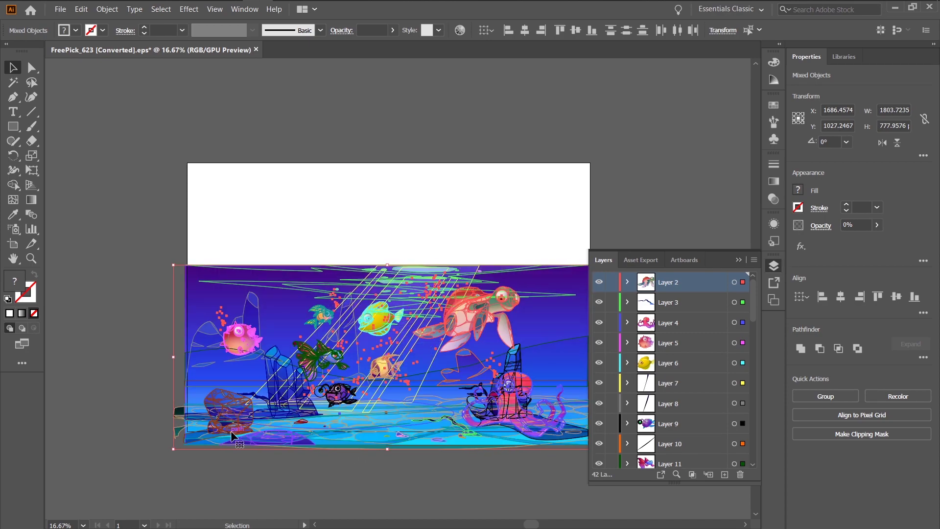
left_click_drag(234, 426, 233, 424)
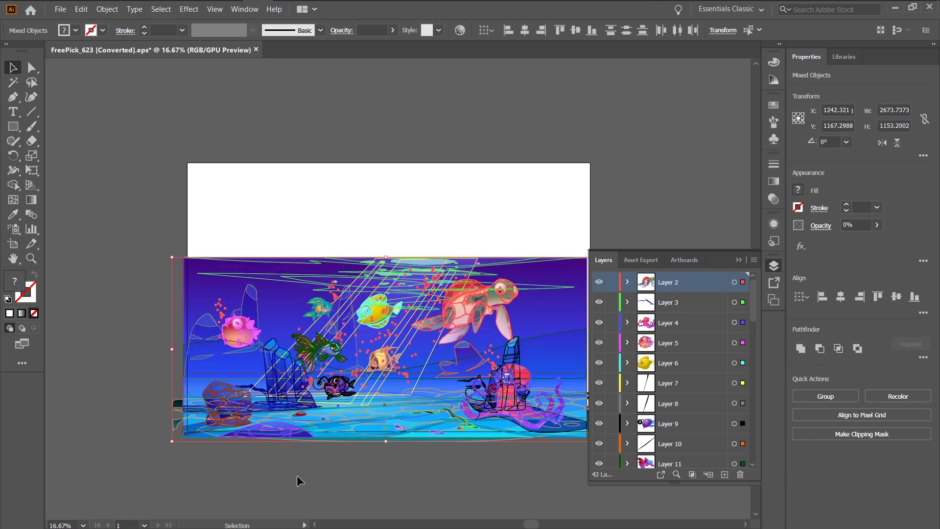
left_click(299, 481)
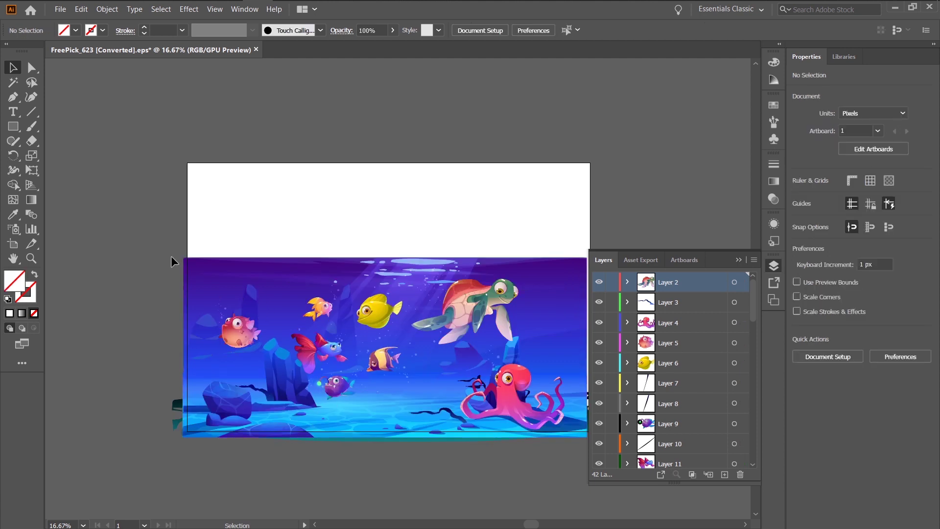
Step: Stretch the blue gradient background to the artboard's top and right edges
left_click(190, 269)
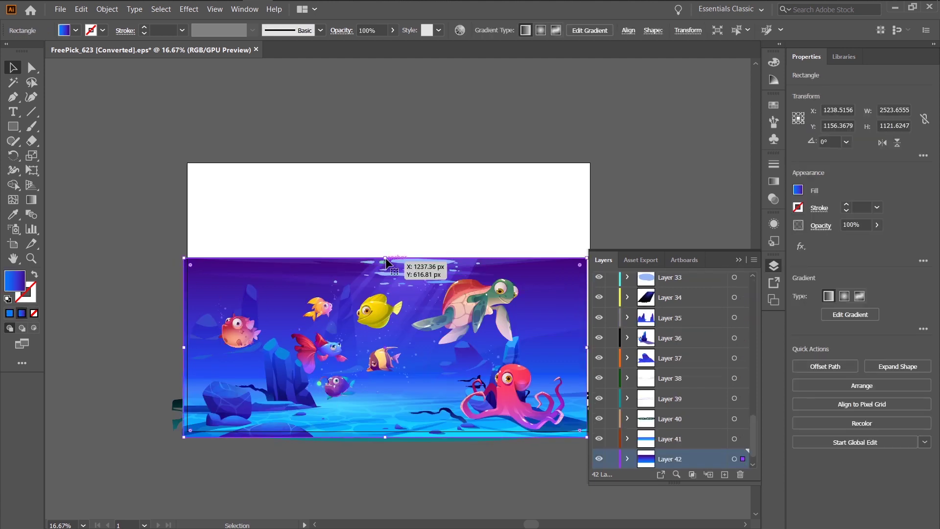
left_click_drag(385, 258, 392, 152)
left_click(773, 267)
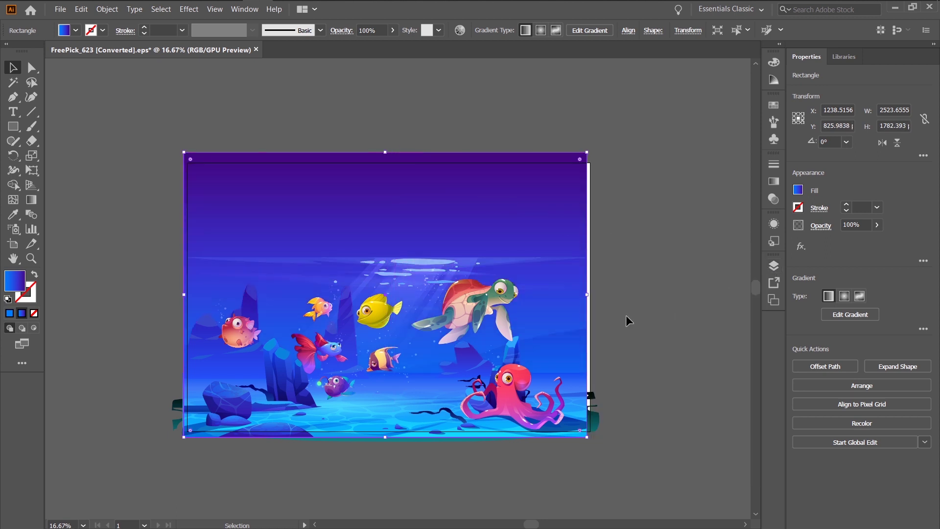
left_click_drag(588, 294, 593, 295)
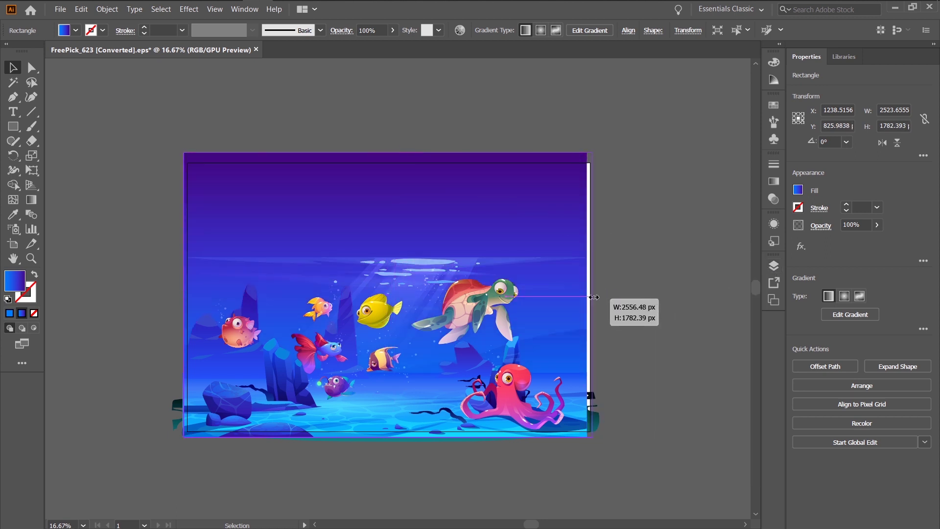
left_click(674, 341)
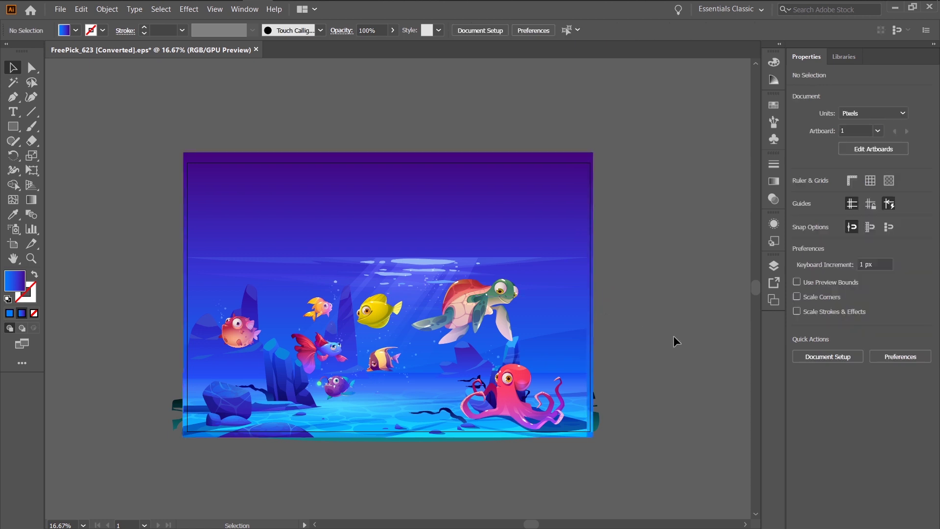
Step: Move the water-surface light lines and diagonal light-ray group up toward the top
left_click_drag(428, 271, 424, 182)
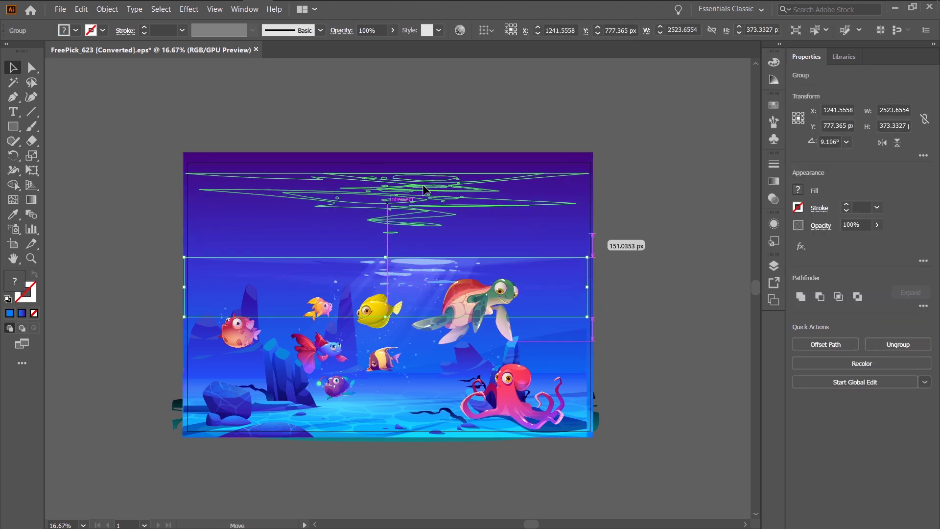
left_click(674, 294)
left_click(429, 282)
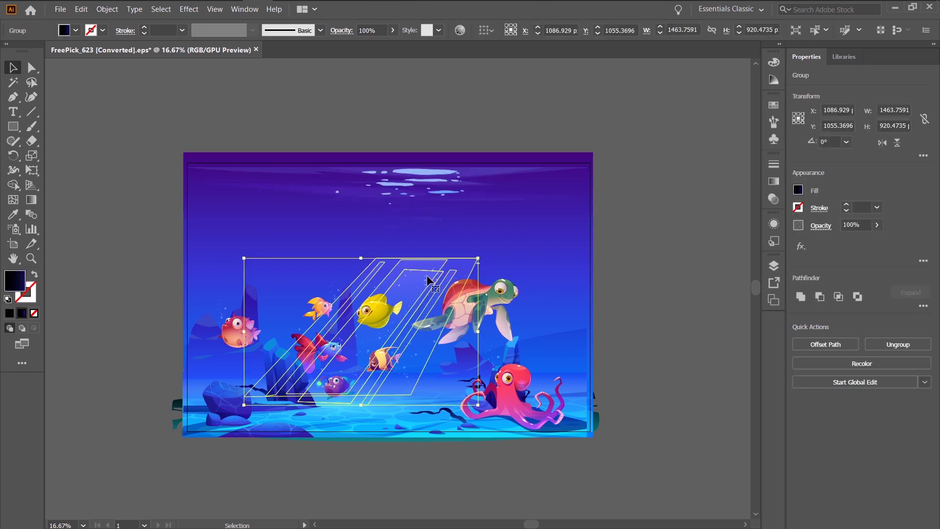
left_click_drag(428, 280, 427, 194)
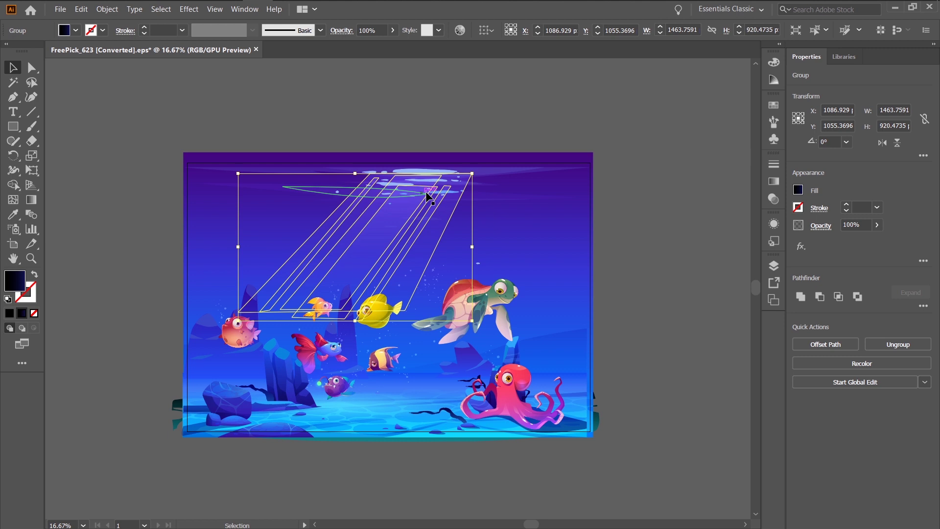
left_click(427, 196, "shift")
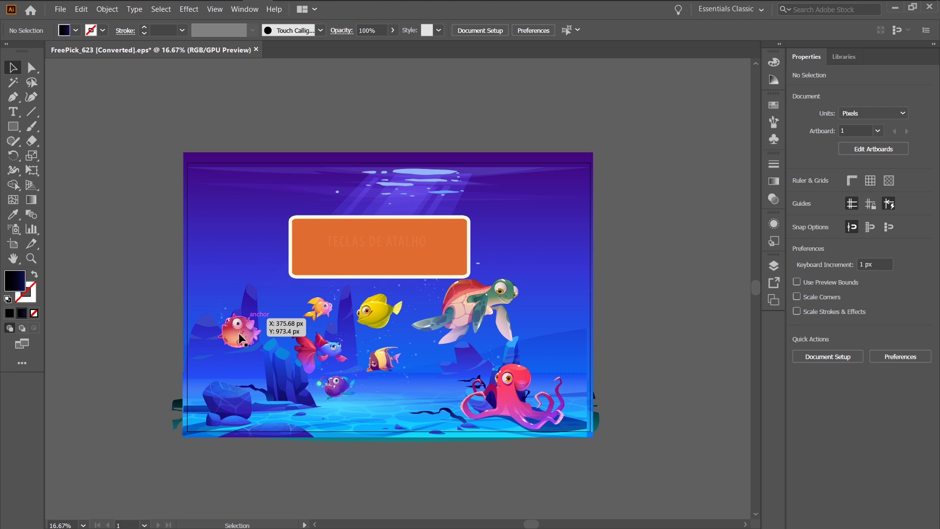
Step: Recolour the selected seabed rock groups with linked harmony colours shifted to warm brown and tan
left_click(267, 388, "shift")
left_click(274, 431, "shift")
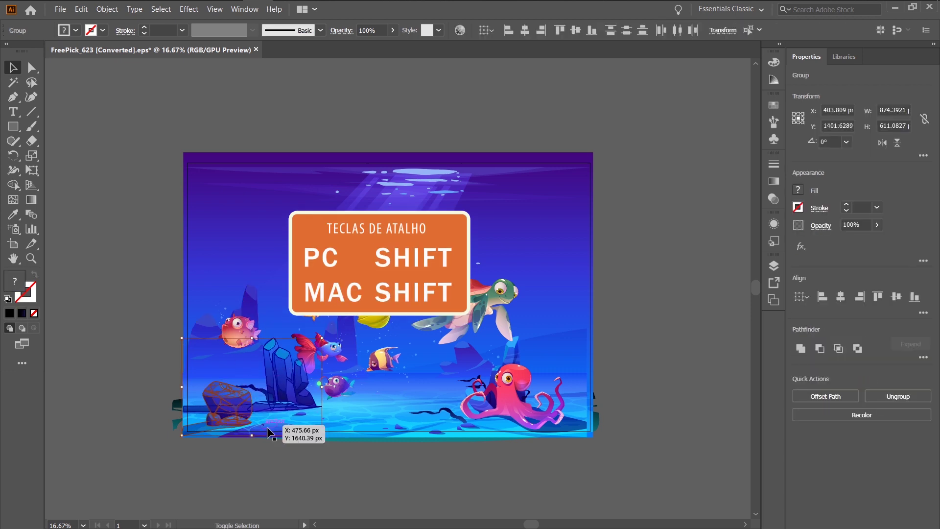
left_click_drag(270, 362, 513, 360)
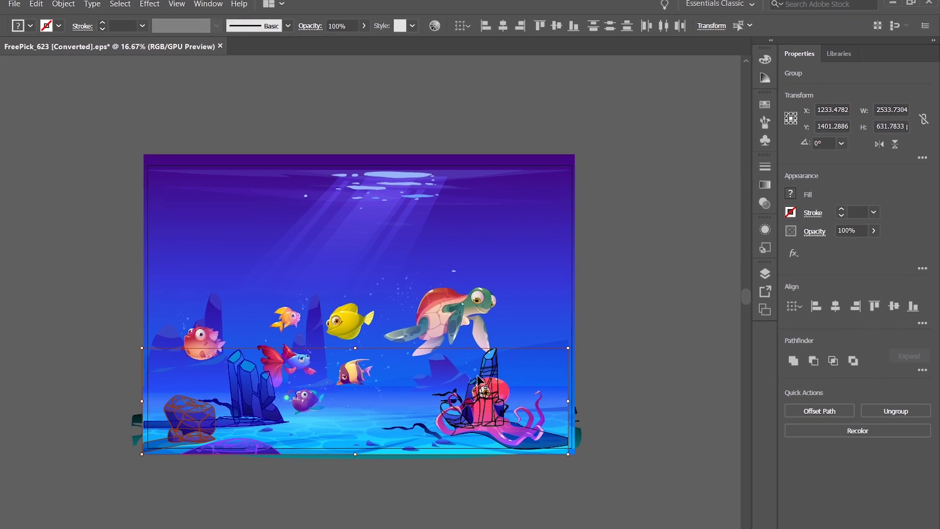
left_click(380, 16)
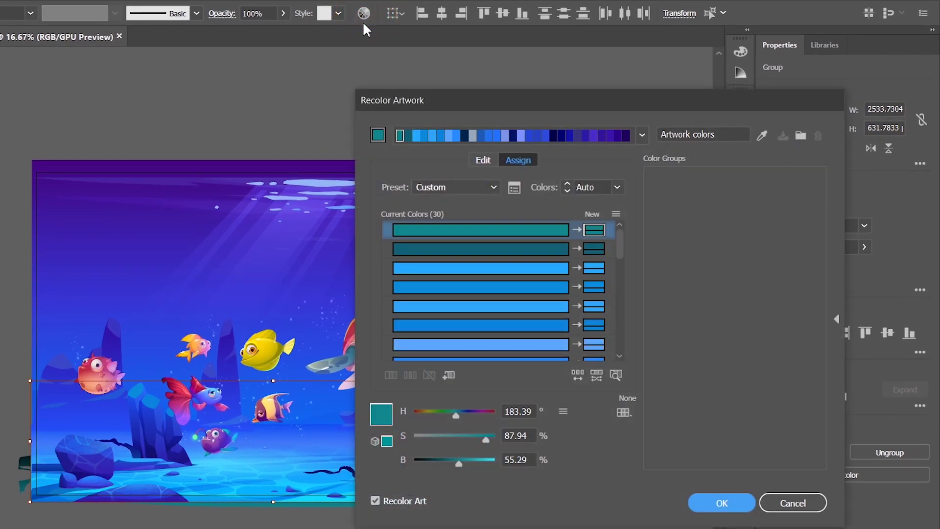
left_click(482, 162)
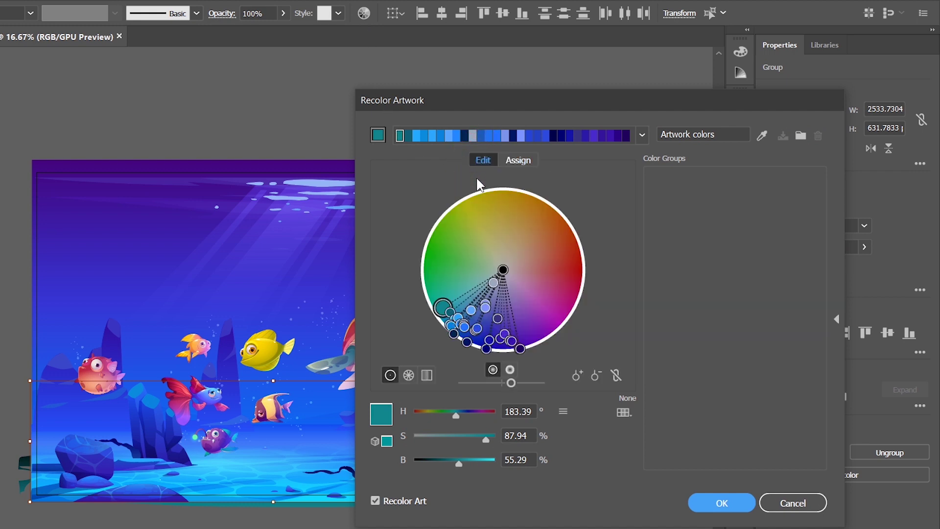
left_click(615, 376)
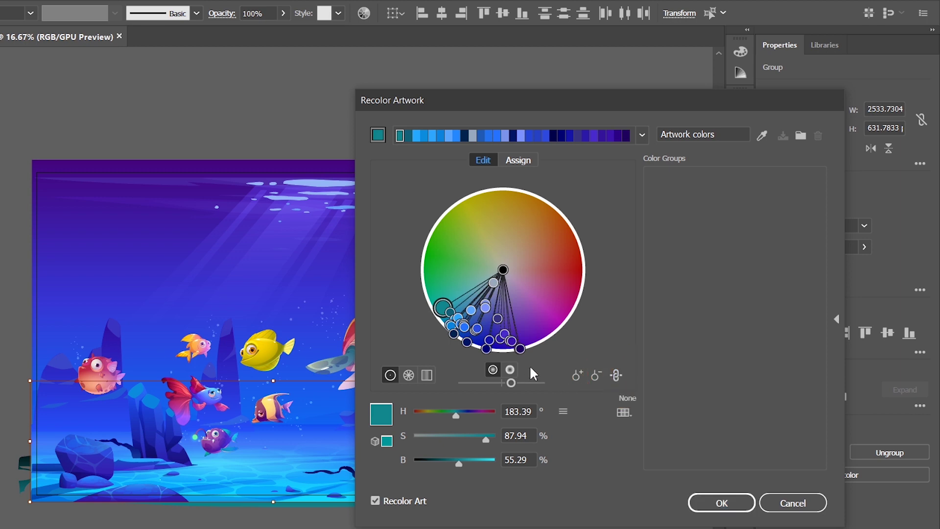
mouse_move(444, 308)
left_mouse_down()
mouse_move(484, 227)
mouse_move(511, 223)
mouse_move(537, 237)
left_mouse_up()
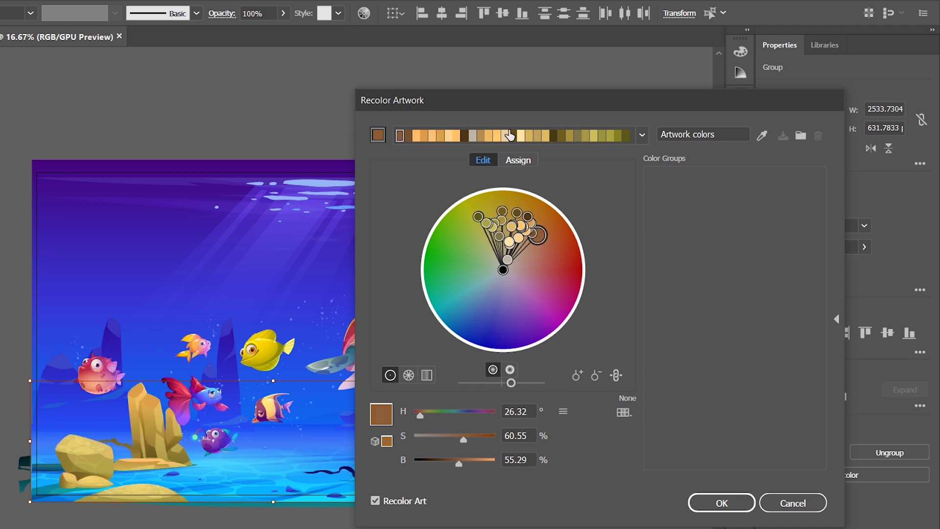
left_click_drag(509, 101, 622, 89)
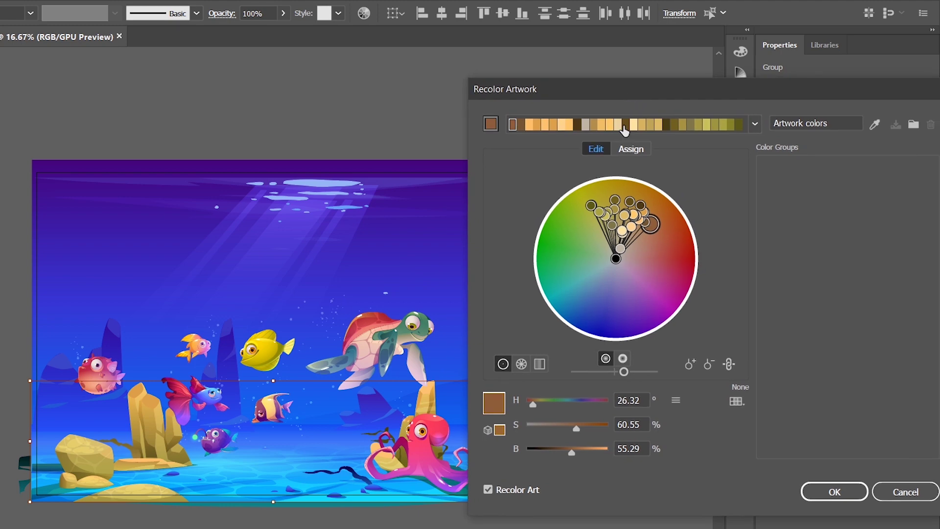
left_click(835, 491)
left_click(583, 514)
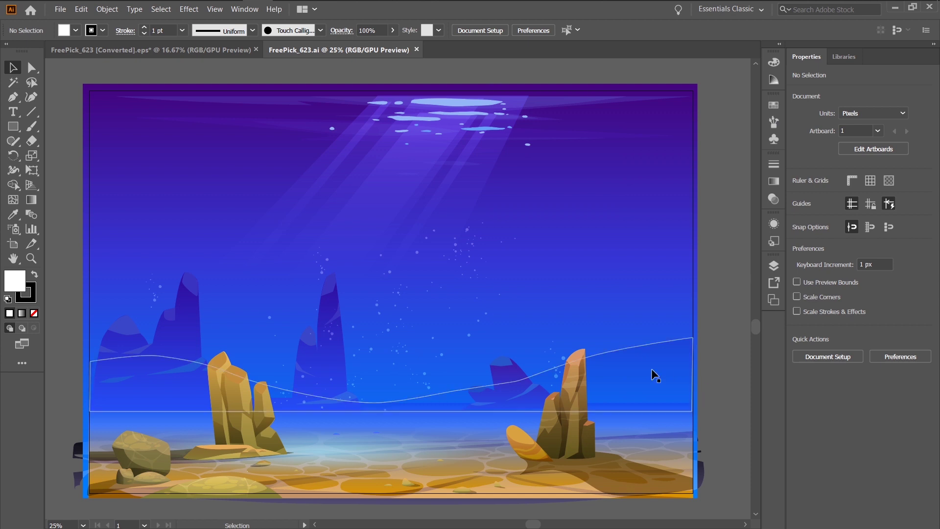
Step: Save the FreePick_623 [Converted].eps artwork as FreePick_623 [Converted].ai with default Illustrator options
left_click(163, 53)
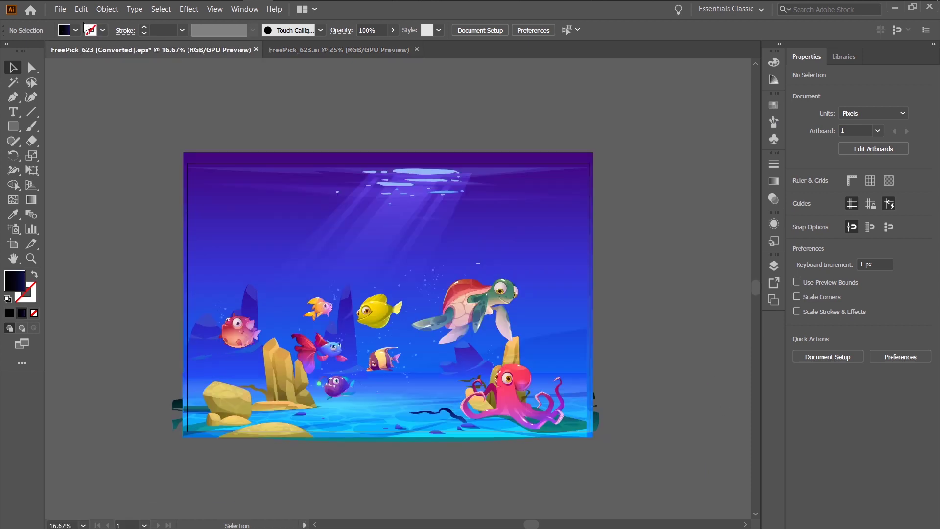
left_click(61, 9)
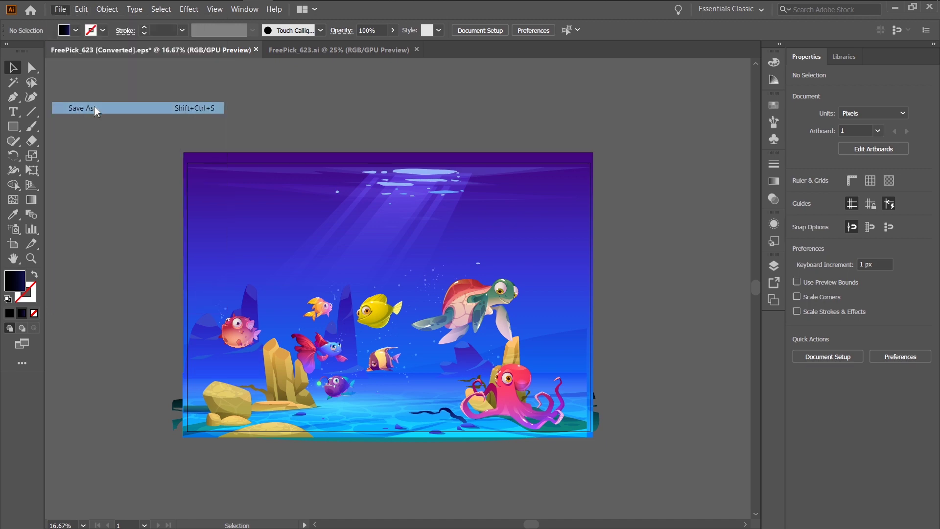
left_click(89, 109)
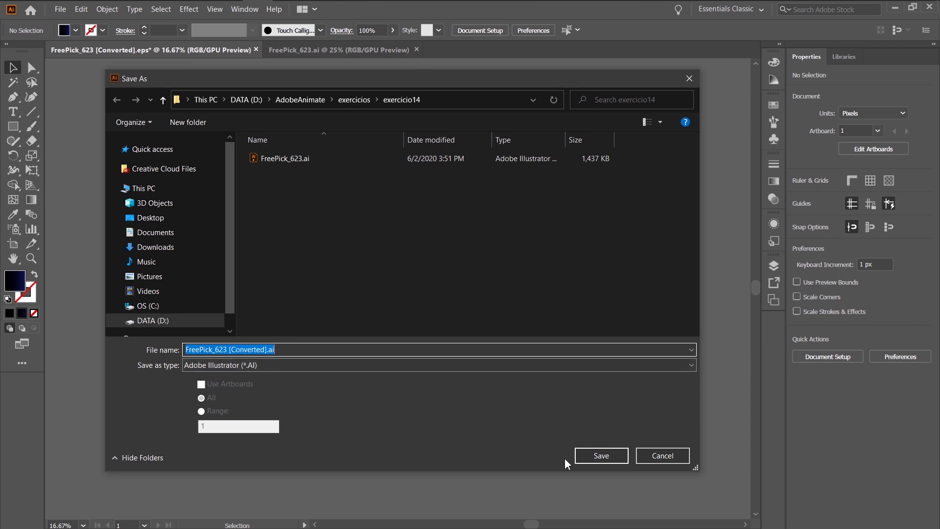
left_click(596, 461)
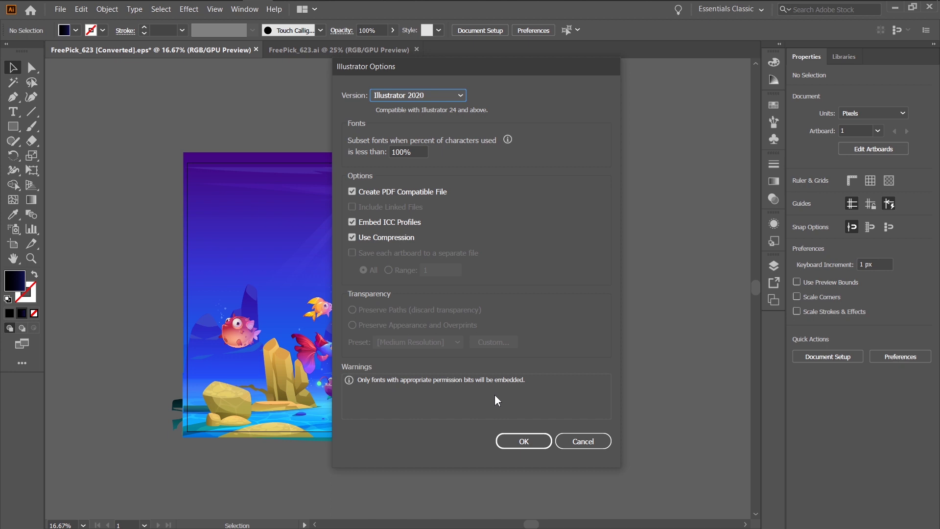
left_click(523, 441)
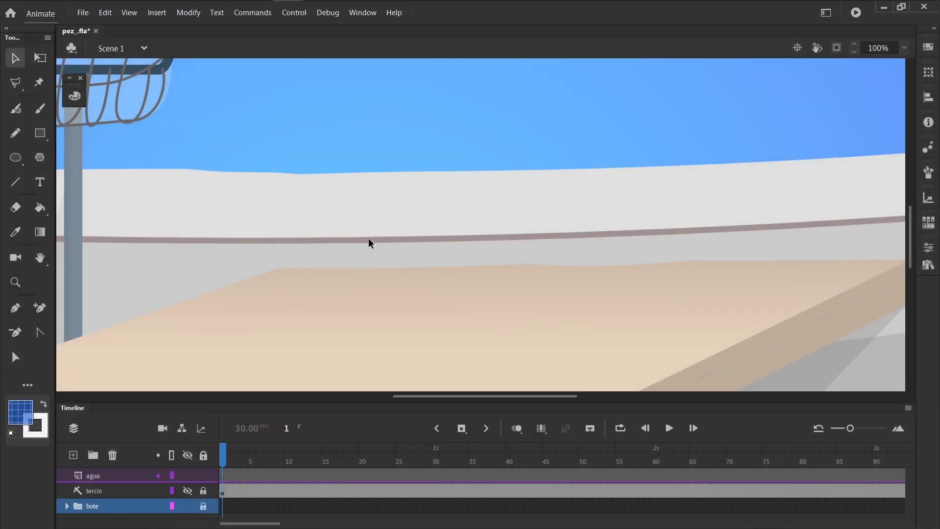
Step: Add an empty Scene 3 to pez_.fla from the Scene panel and zoom out
left_click(363, 13)
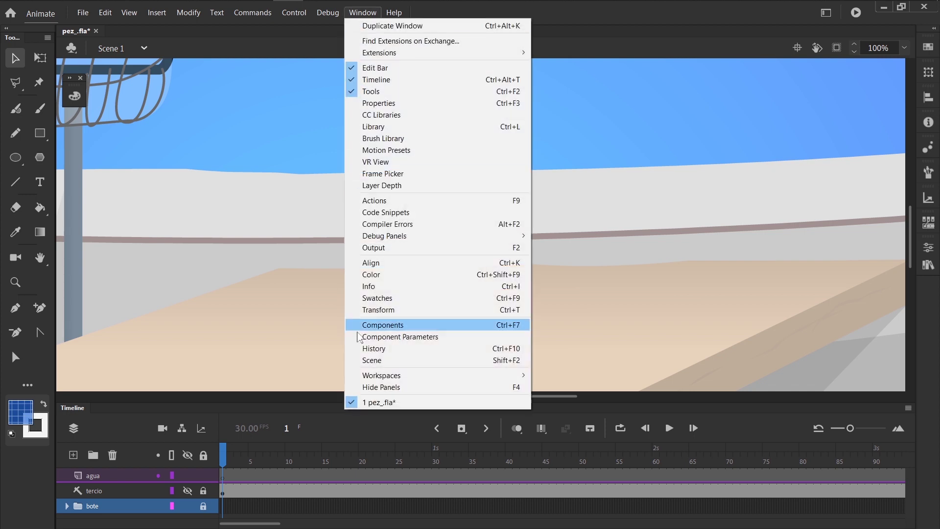
left_click(380, 361)
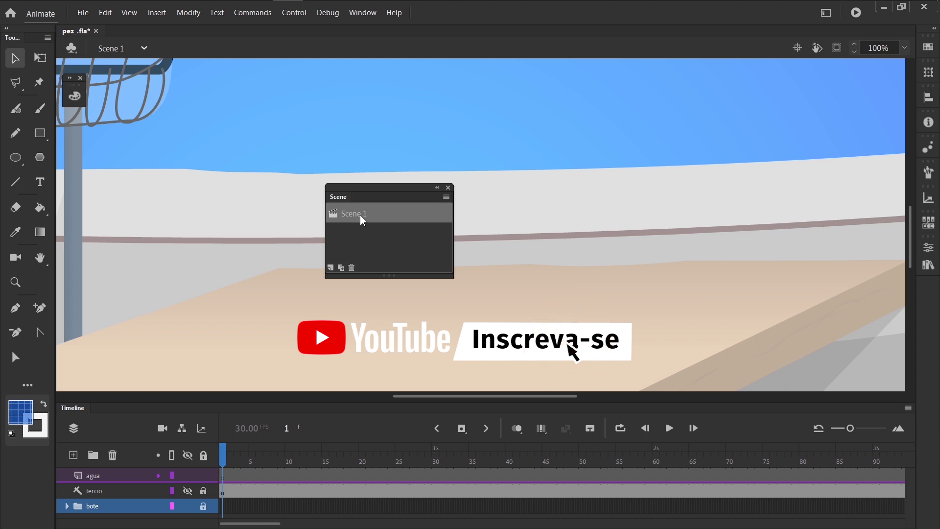
left_click(330, 268)
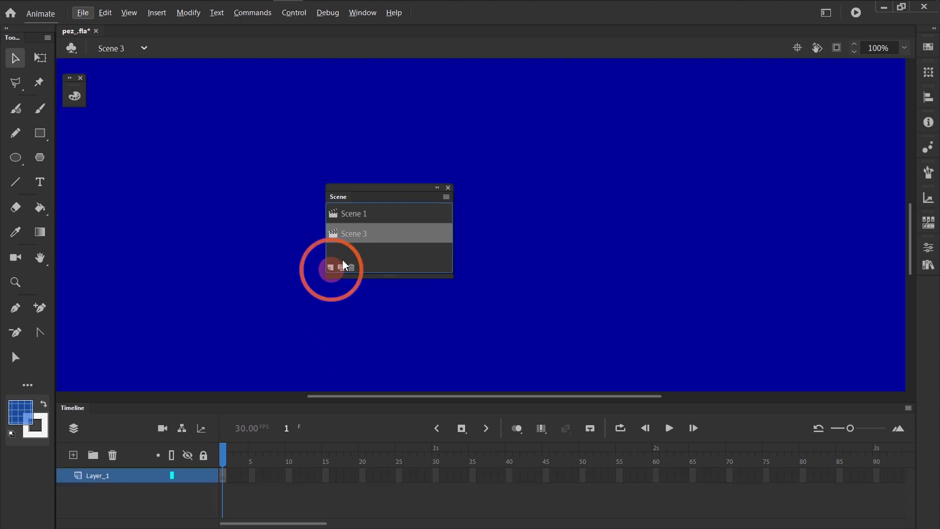
scroll(567, 218, "down", 3, "ctrl")
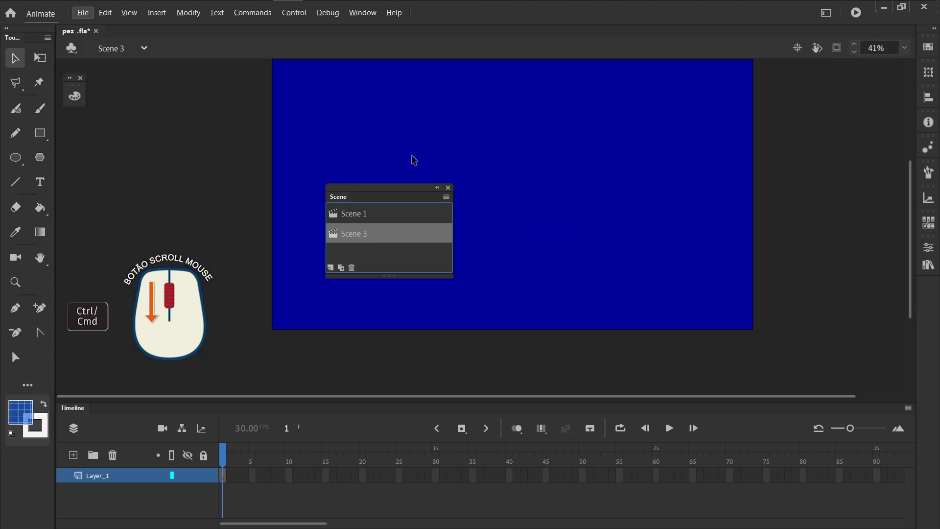
left_click(88, 14)
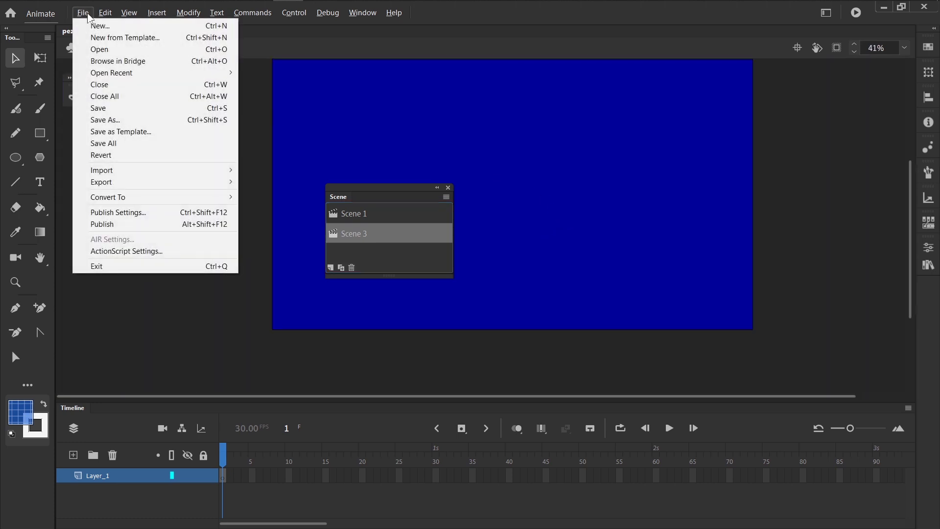
mouse_move(154, 171)
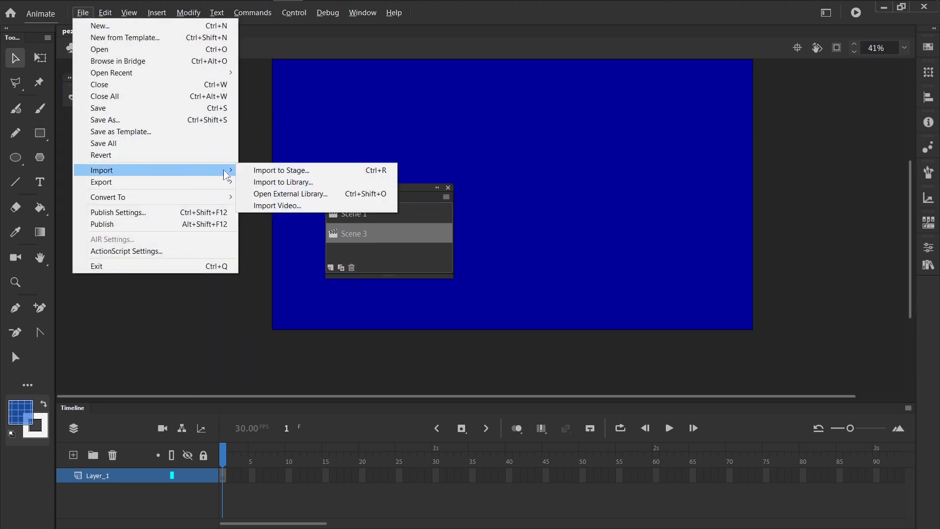
Step: Import FreePick_623.ai to the stage with all layers selected
left_click(323, 172)
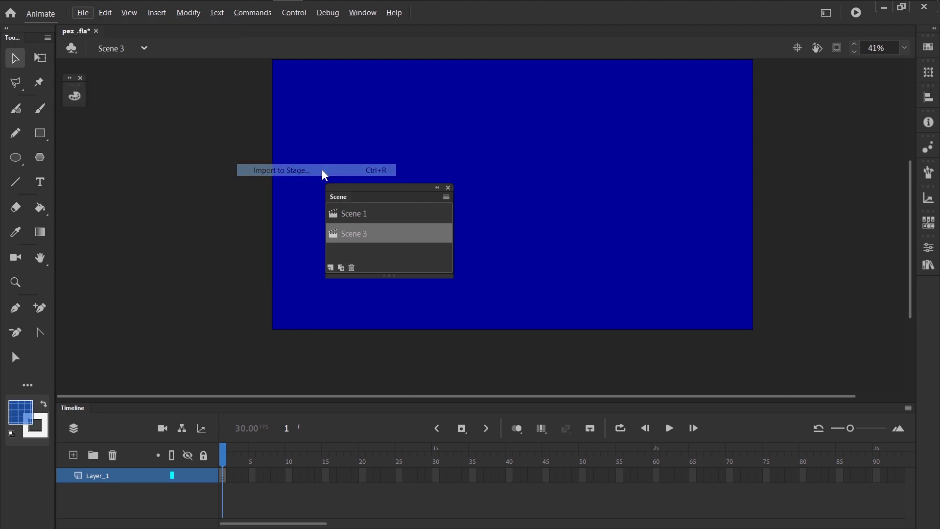
left_click(357, 155)
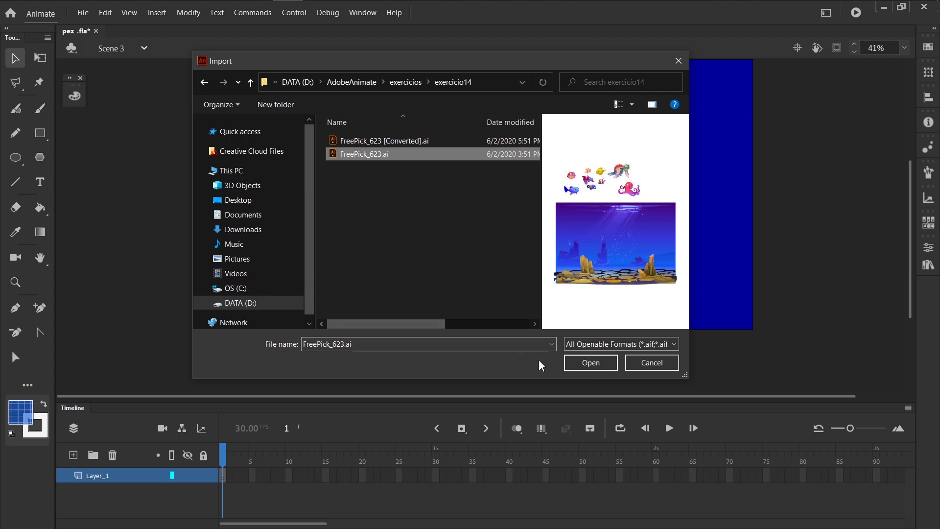
left_click(574, 369)
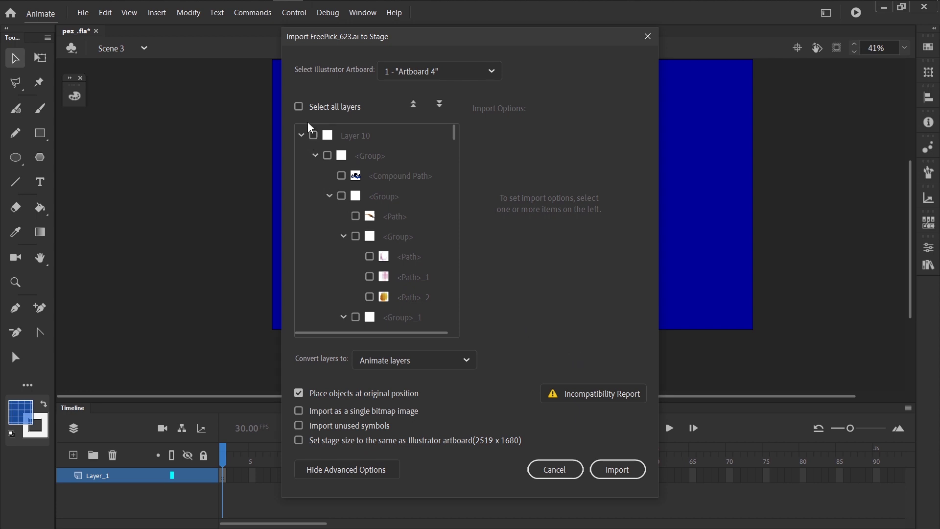
left_click(299, 106)
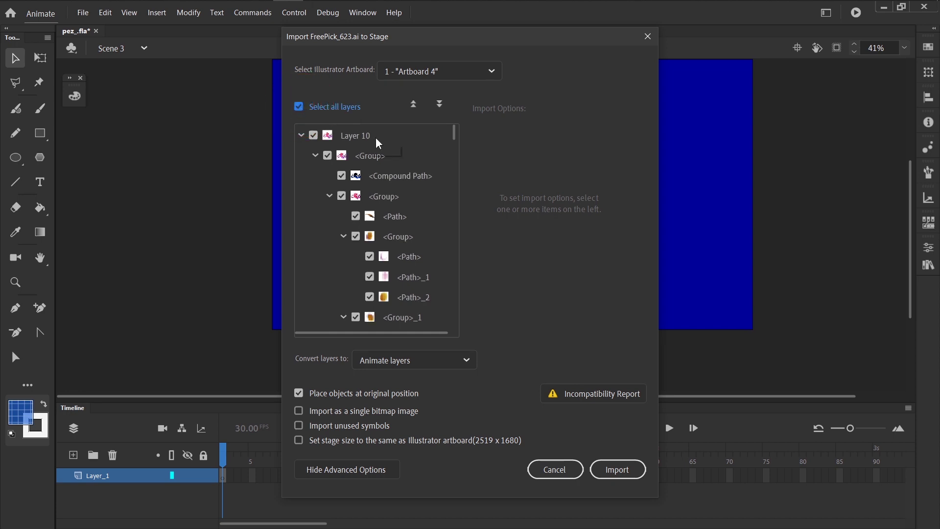
left_click(617, 471)
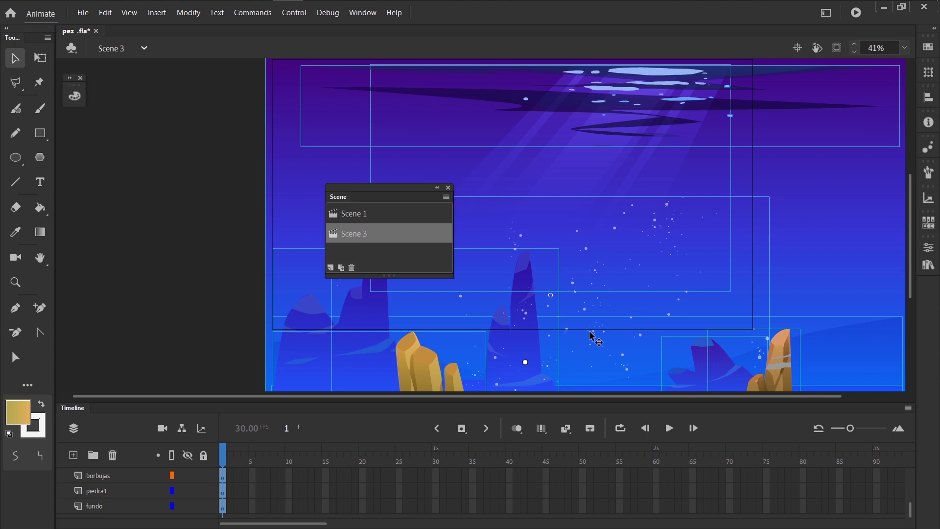
Step: Zoom out, recentre the artwork, and move the Scenes and Timeline panels off the stage
key("ctrl+minus")
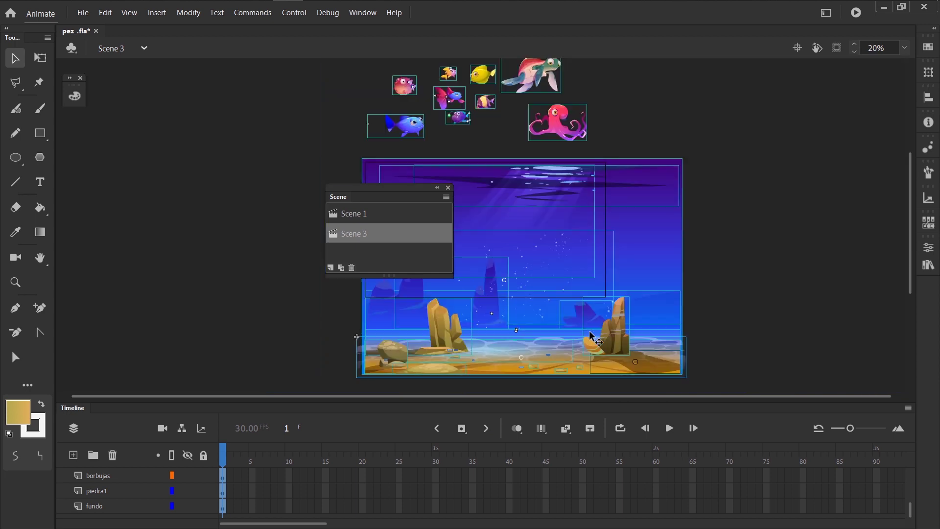
left_click_drag(585, 280, 559, 285)
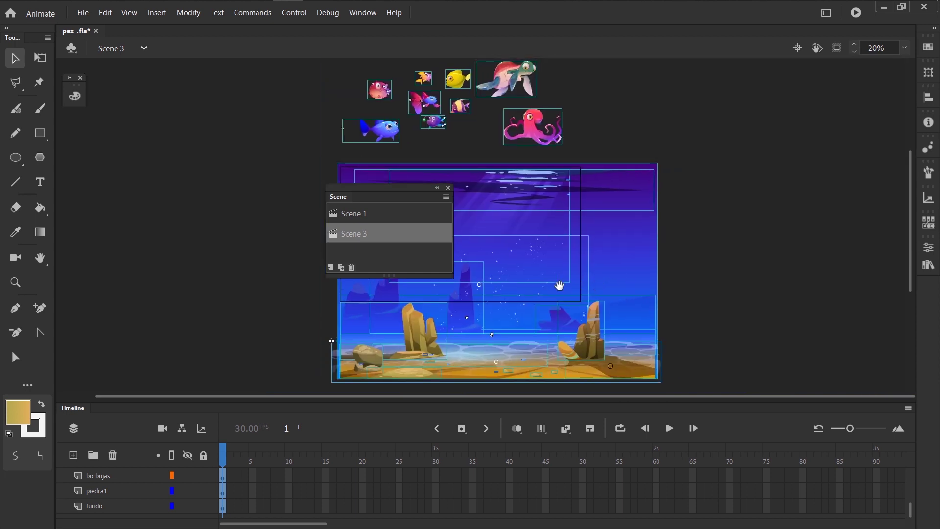
left_click_drag(372, 192, 731, 148)
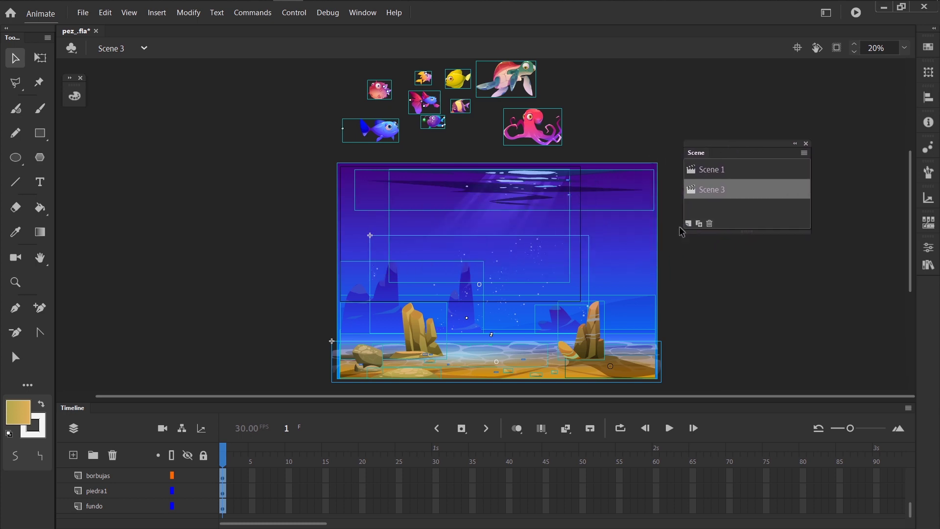
left_click_drag(83, 411, 103, 177)
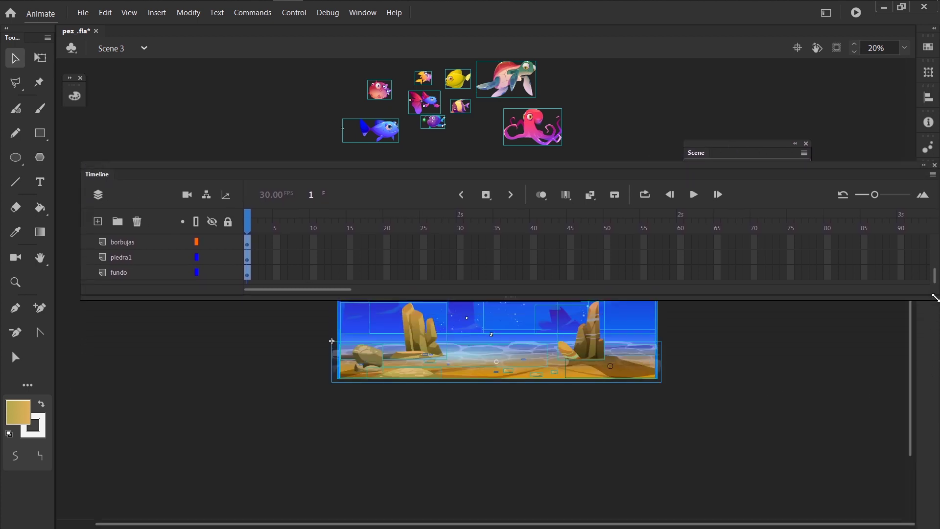
Step: Enlarge the floating timeline to list every imported layer, deselect the artwork, and shift the timeline left
left_click_drag(936, 298, 367, 485)
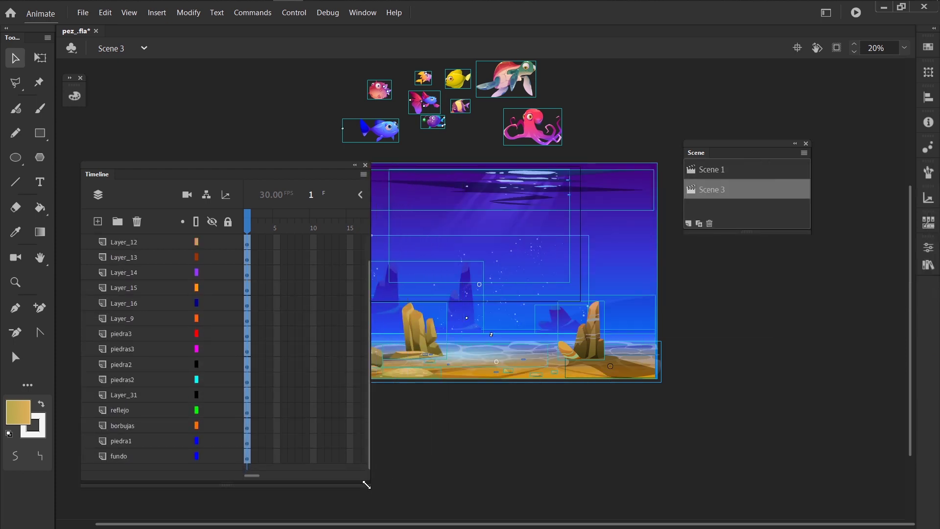
scroll(130, 377, "up", 2)
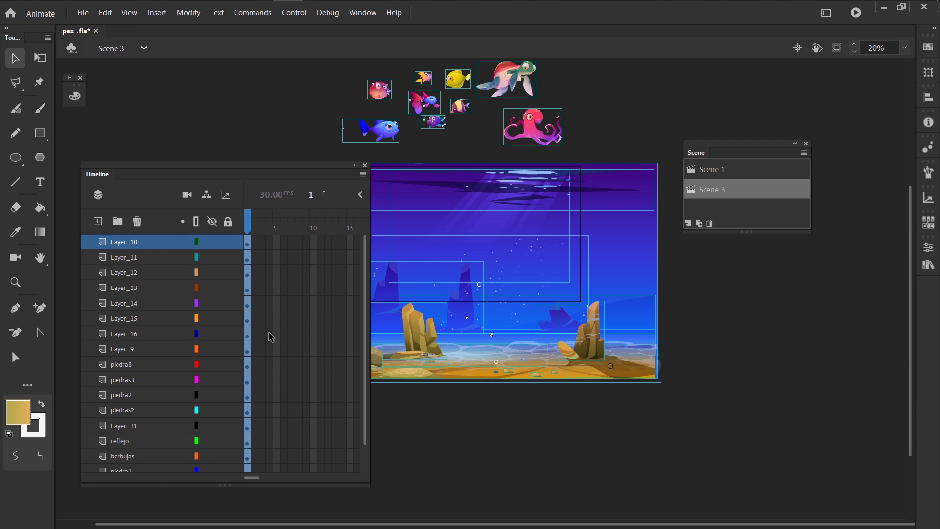
left_click(401, 470)
left_click_drag(295, 174, 237, 158)
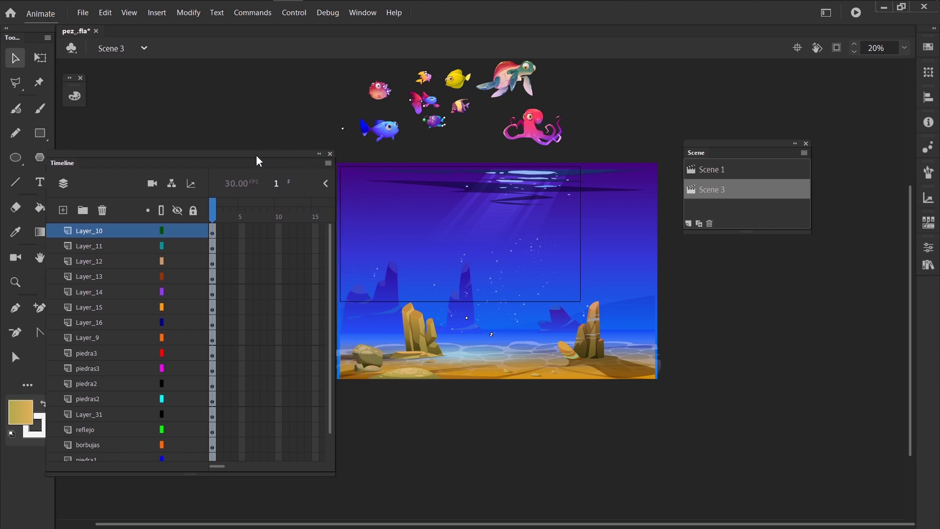